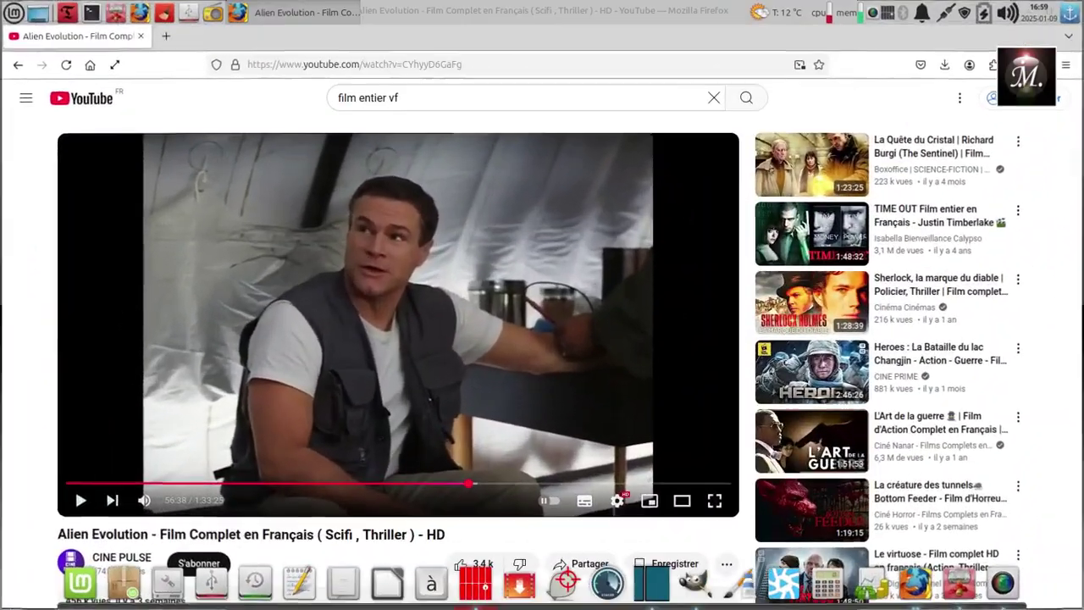
Play the YouTube film in full screen and rotate the desktop cube through the neighbouring workspaces.
key(f)
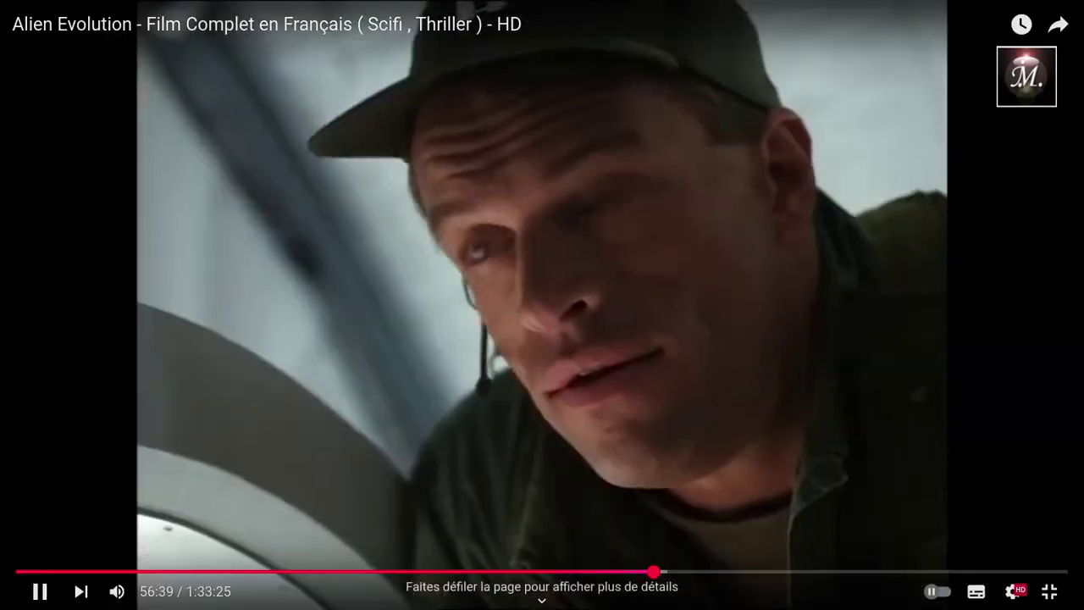
key(ctrl+alt+Right)
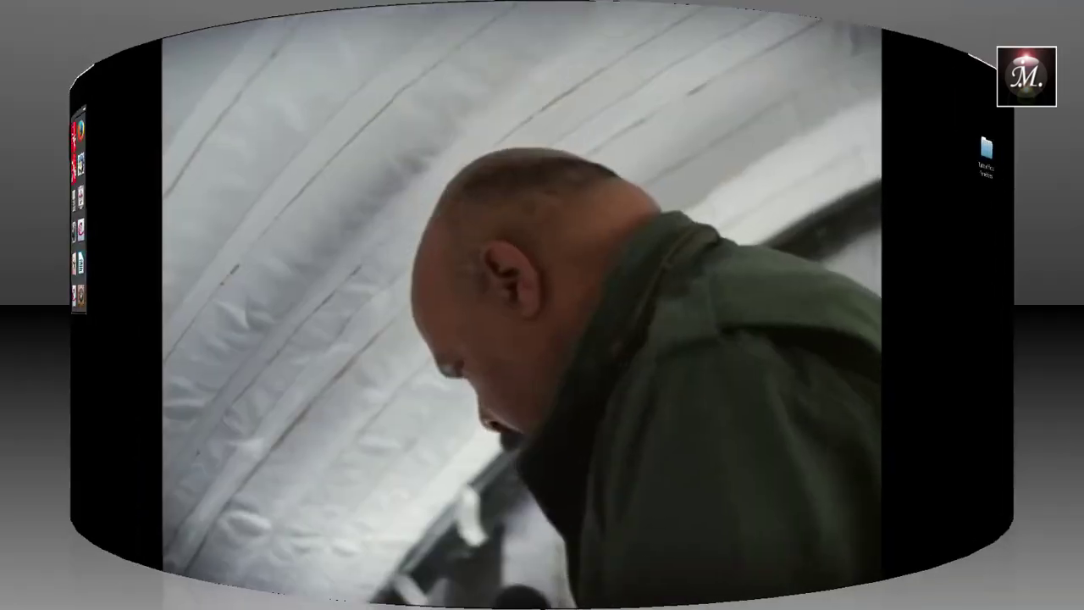
key(ctrl+alt+Right)
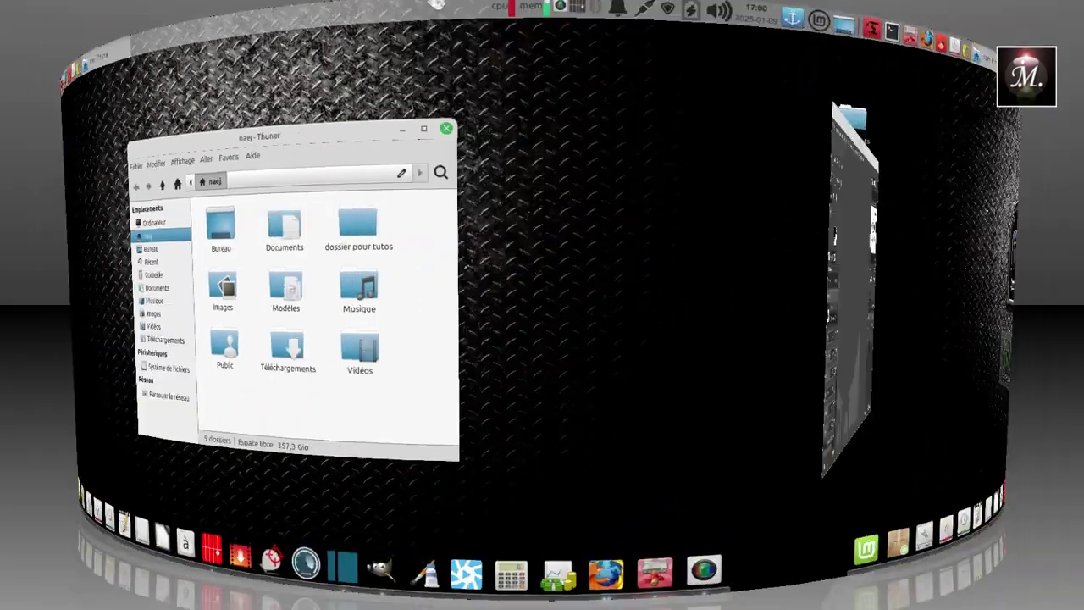
key(ctrl+alt+Right)
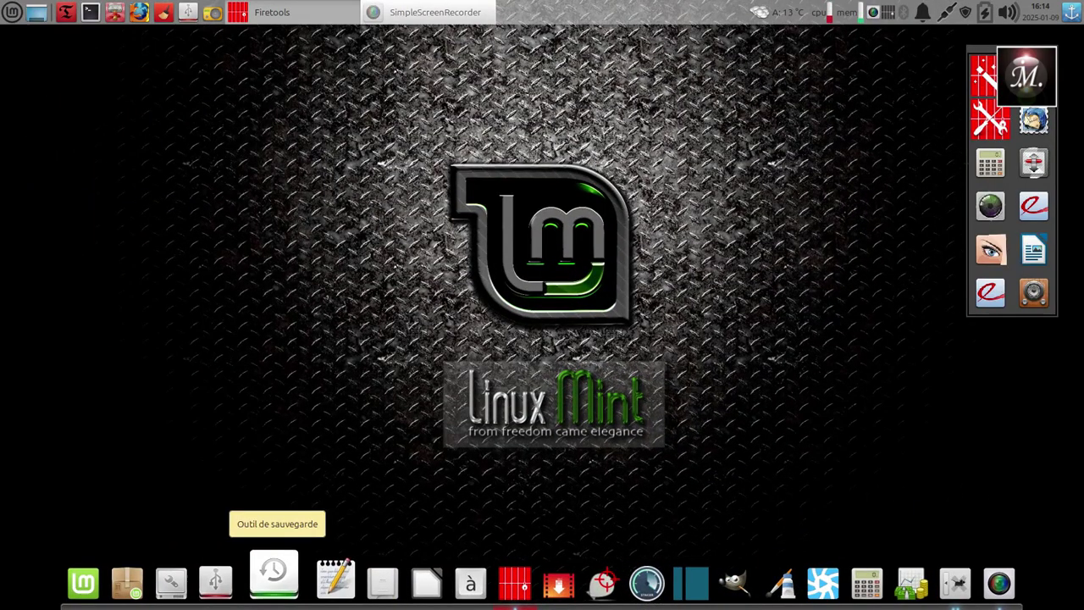
Open the Outil de sauvegarde, try the window effects by moving and maximizing its window, and close it.
click(275, 578)
drag(77, 16, 351, 157)
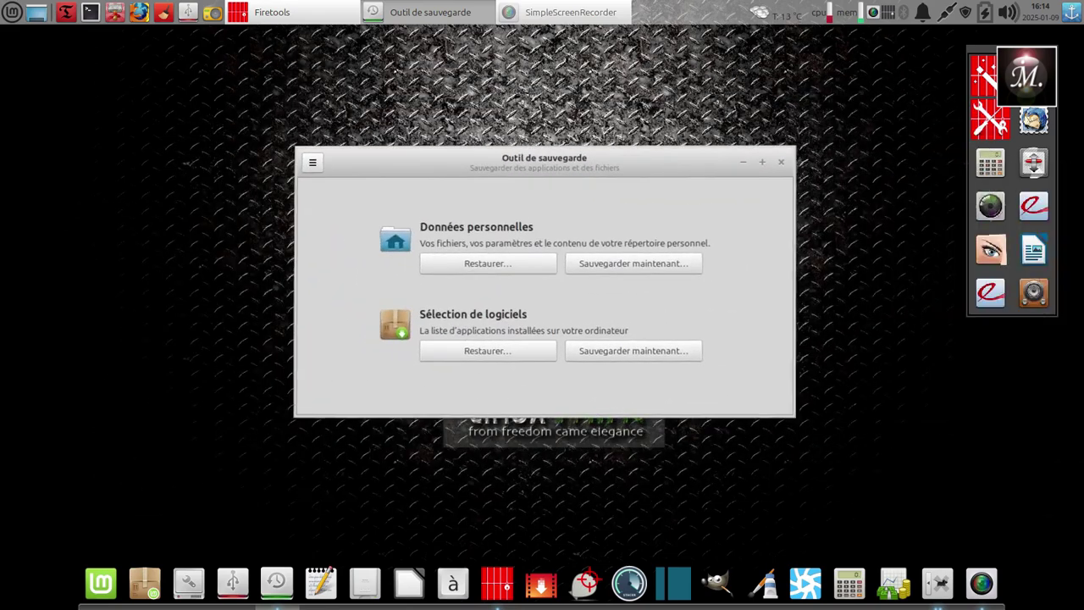
double_click(355, 160)
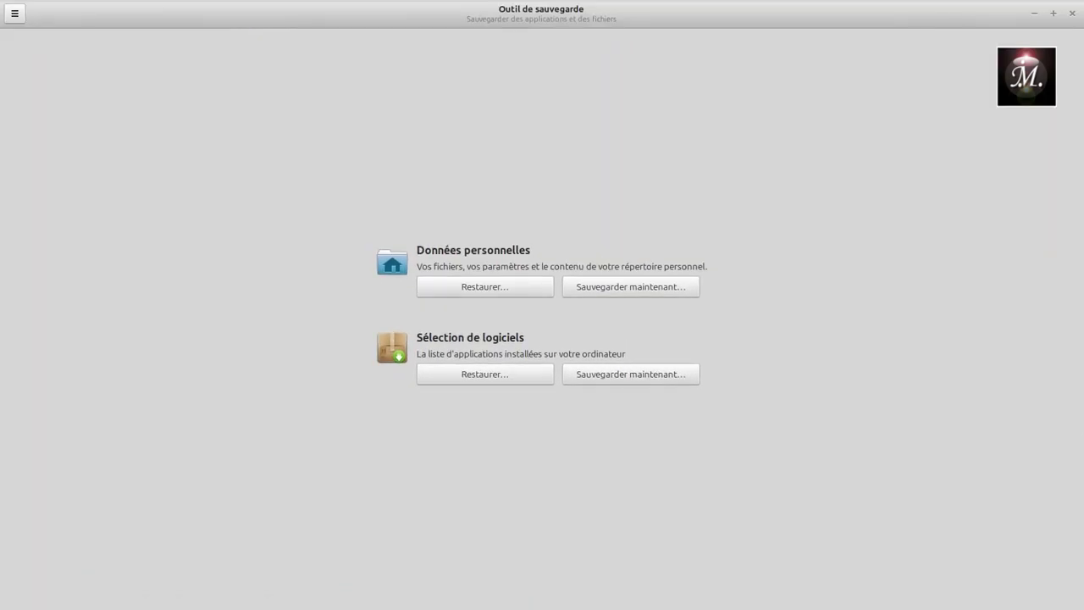
key(alt+F10)
key(alt+F10)
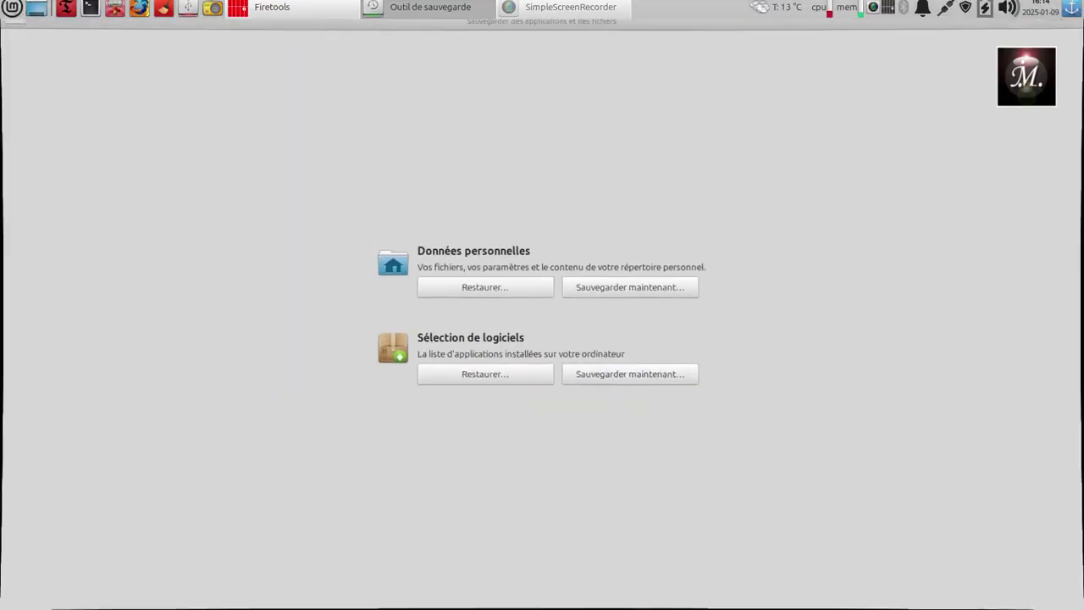
key(alt+F10)
key(alt+F4)
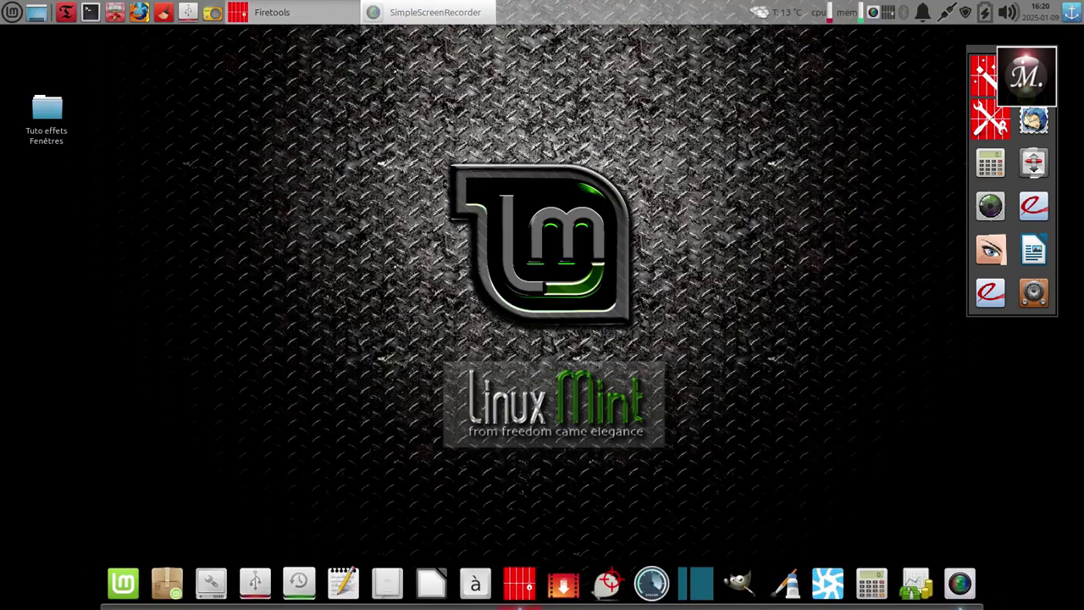
Open LibreOffice and Pinta, and move the Pinta window around in front of LibreOffice.
click(431, 583)
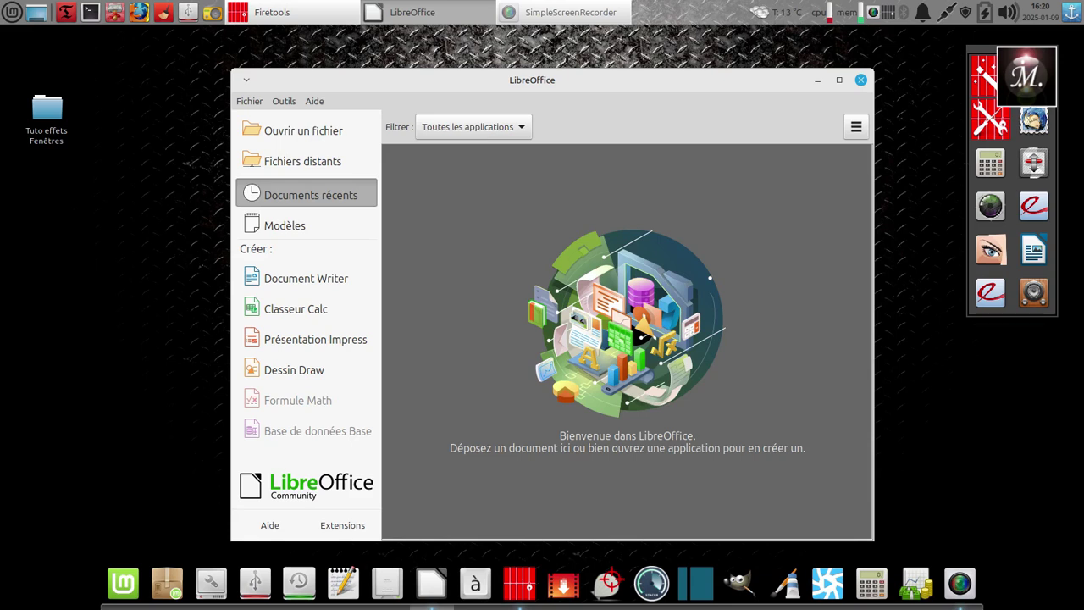
click(784, 581)
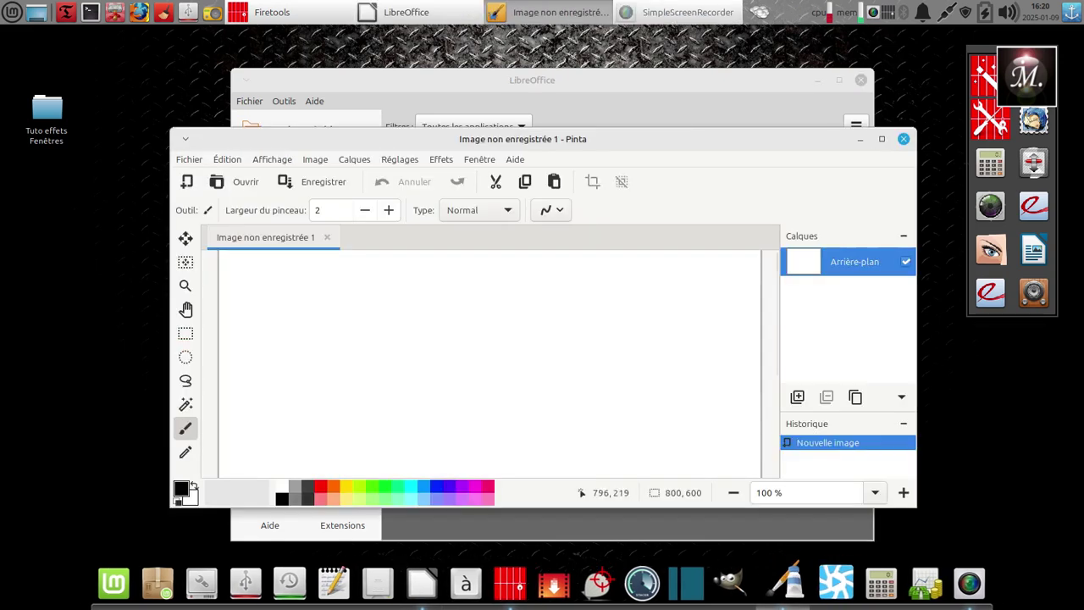
drag(597, 139, 555, 157)
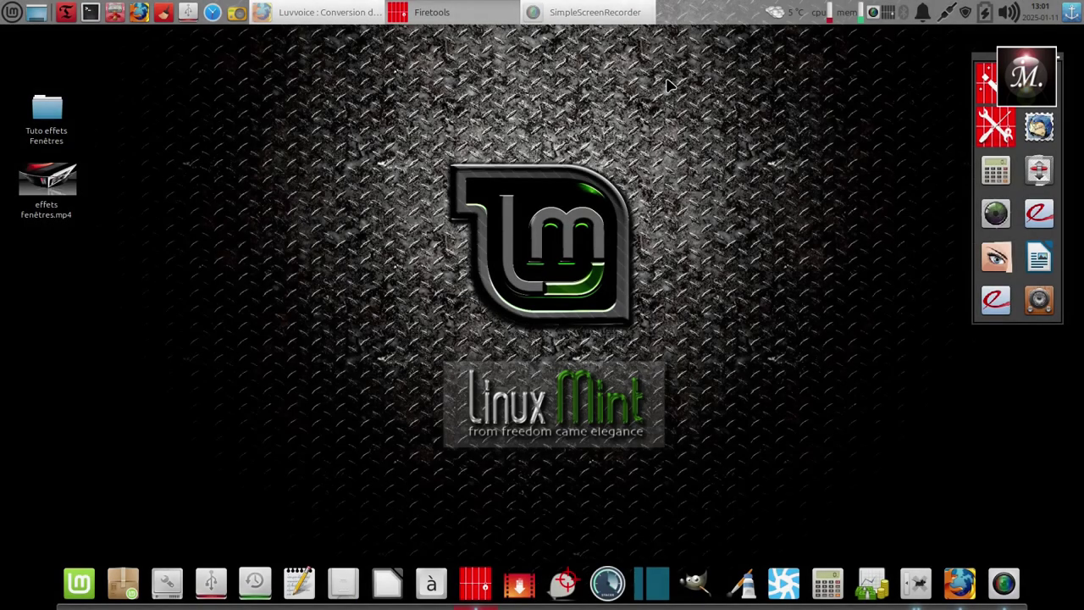
In the desktop panel's preferences, set Tableau de bord 1 to hide automatically with the option Intelligemment.
right_click(698, 18)
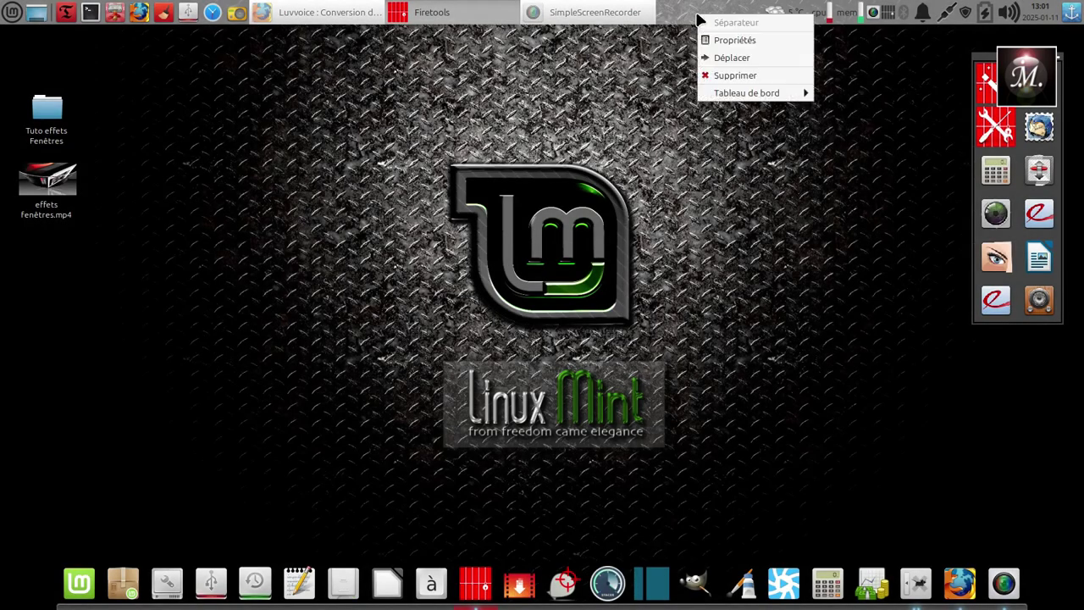
mouse_move(741, 95)
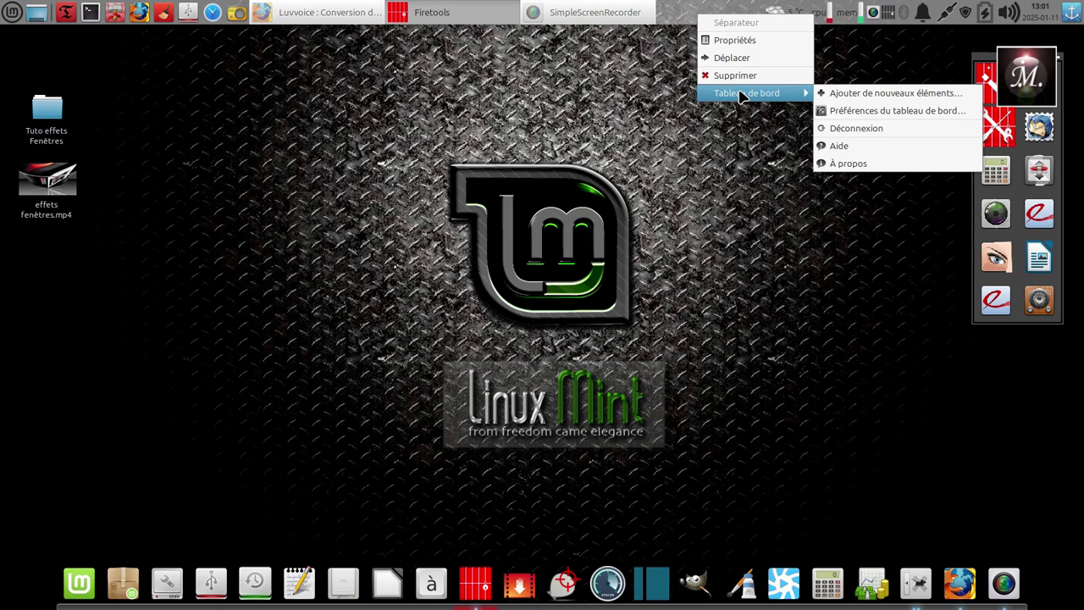
click(878, 118)
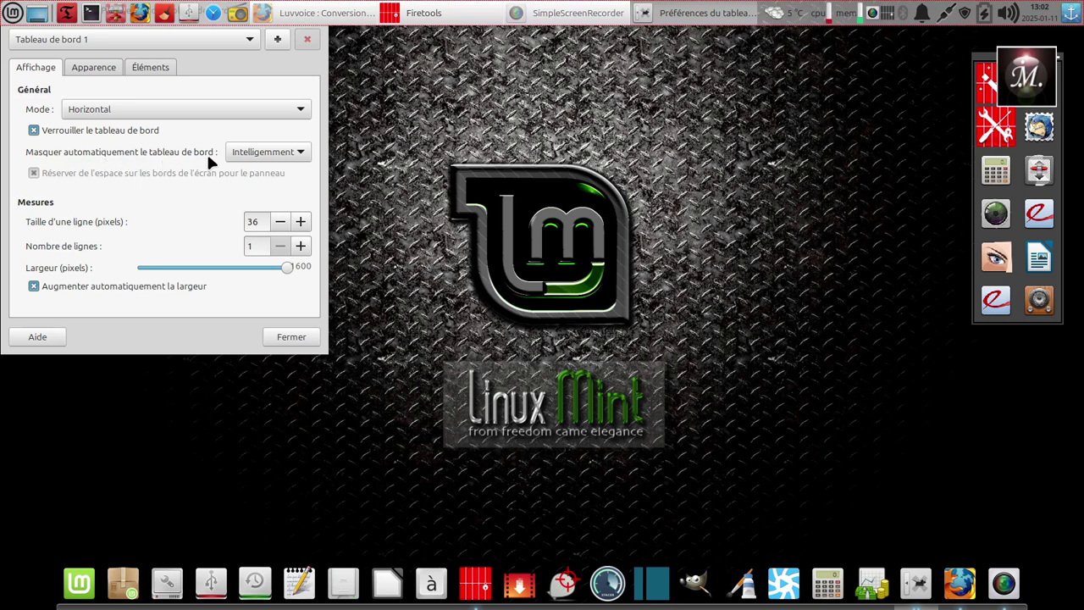
click(300, 154)
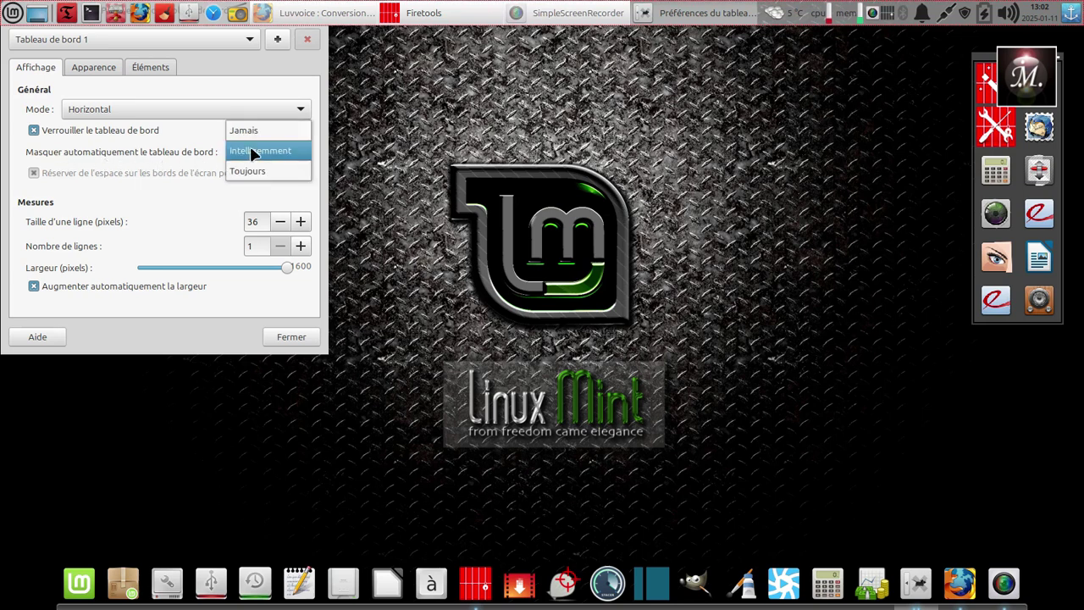
click(285, 154)
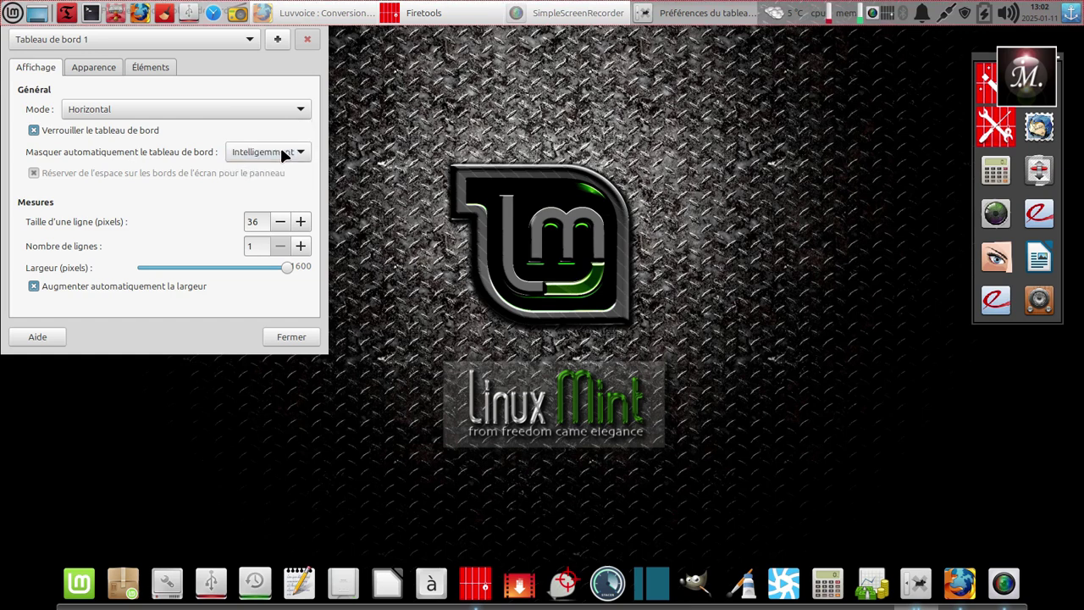
click(291, 337)
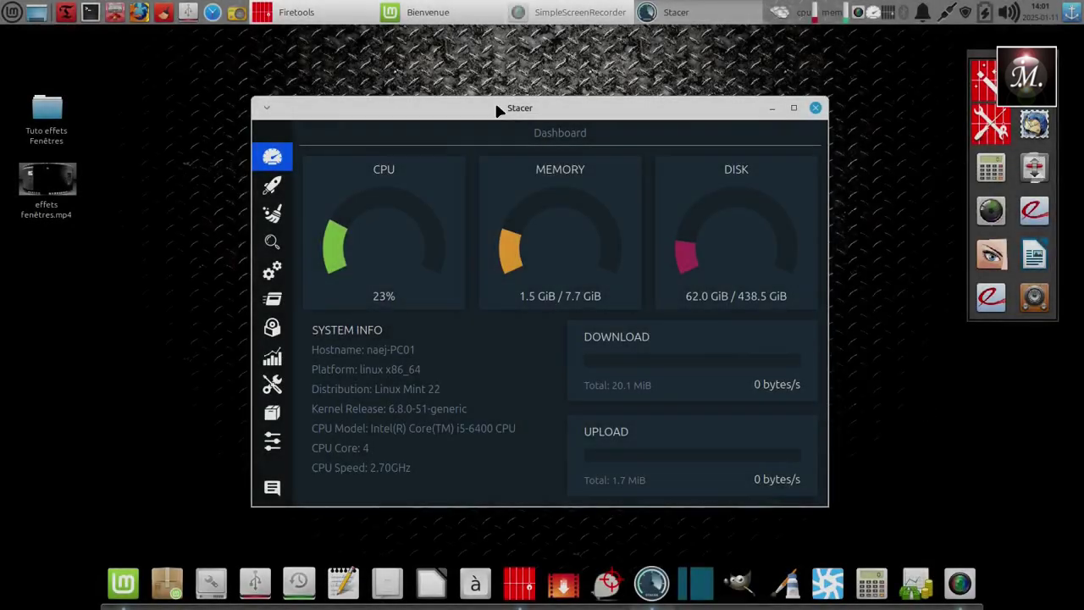
Move the Stacer window around the desktop to show its movement effect.
mouse_move(491, 108)
mouse_down()
mouse_move(684, 87)
mouse_move(641, 108)
mouse_move(348, 42)
mouse_move(568, 89)
mouse_move(428, 89)
mouse_move(455, 101)
mouse_move(518, 101)
mouse_move(496, 105)
mouse_up()
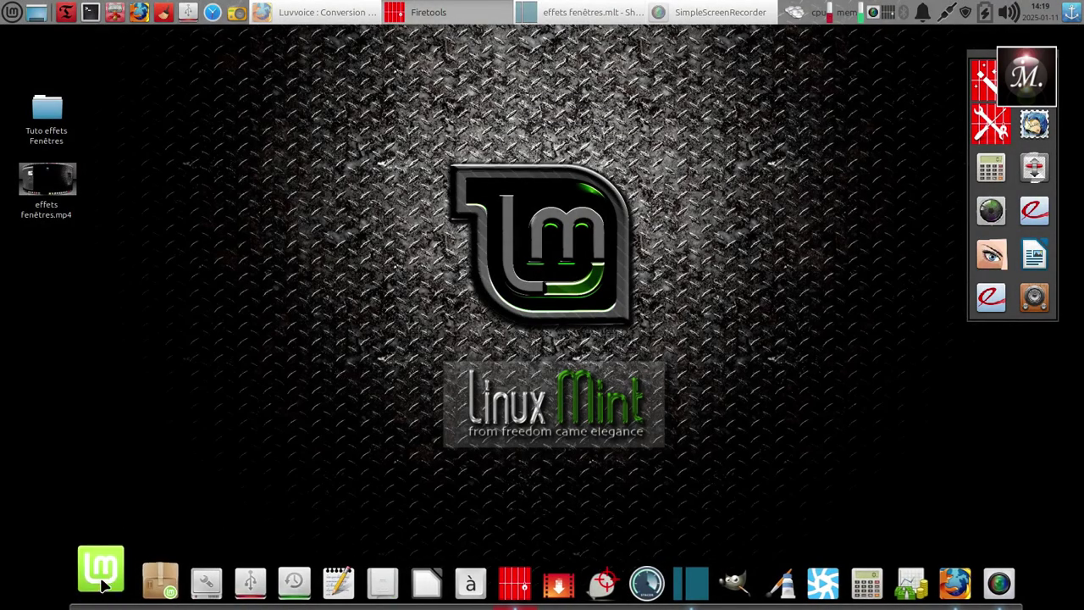
Open Paramètres du système from the Premiers pas section of the Linux Mint welcome screen.
click(103, 582)
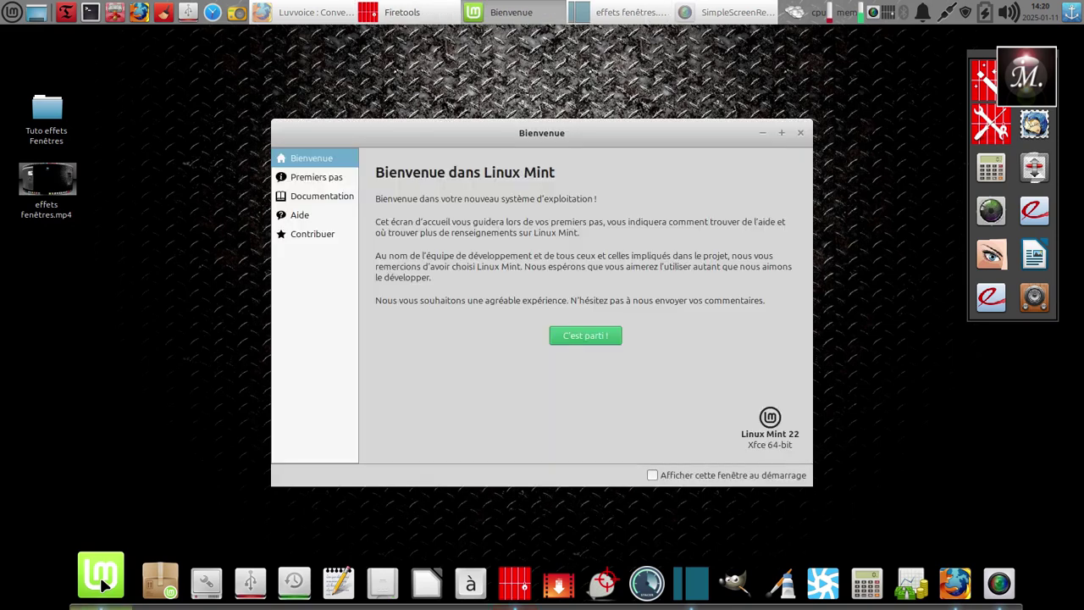
click(585, 335)
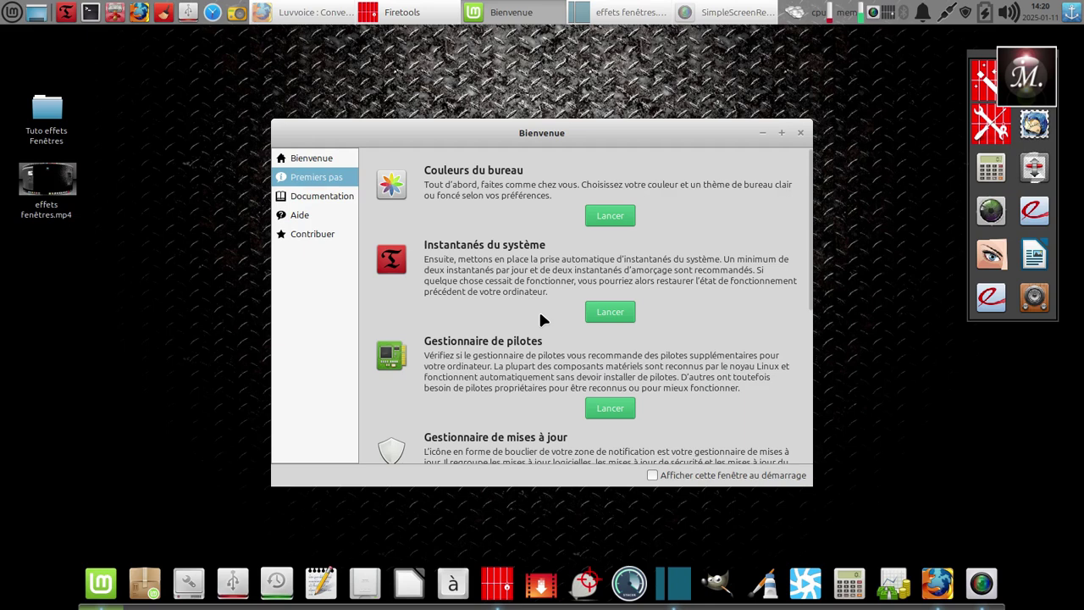
scroll(540, 315, down, 5)
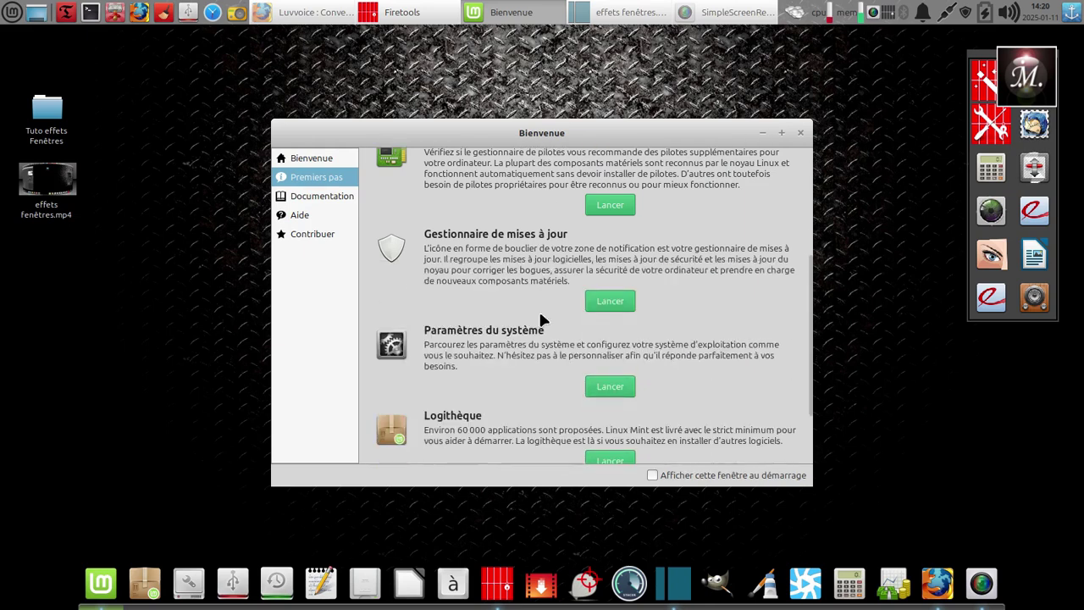
scroll(542, 320, down, 1)
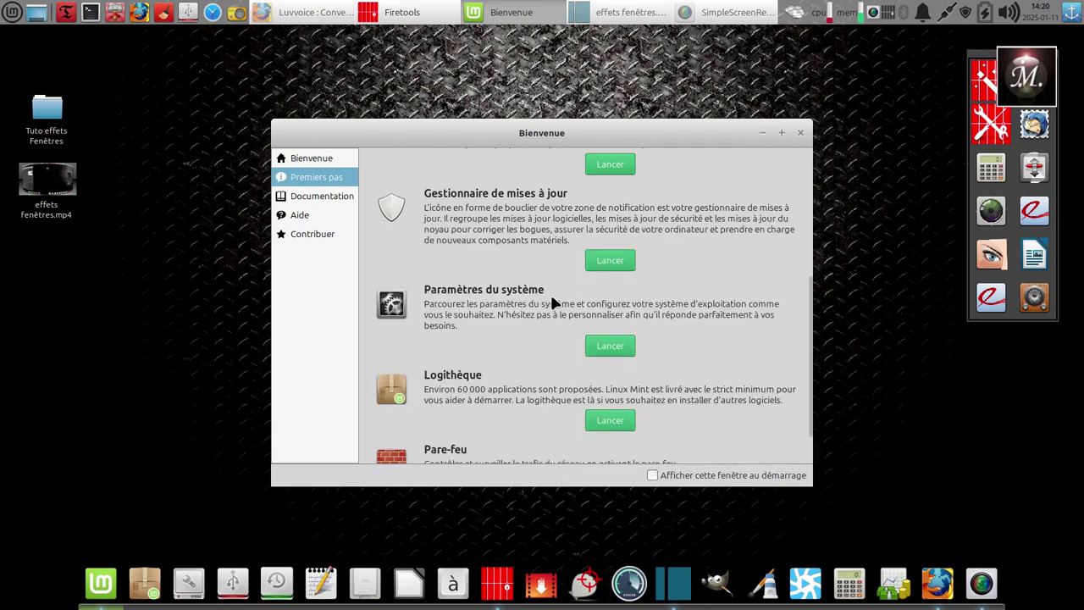
click(610, 346)
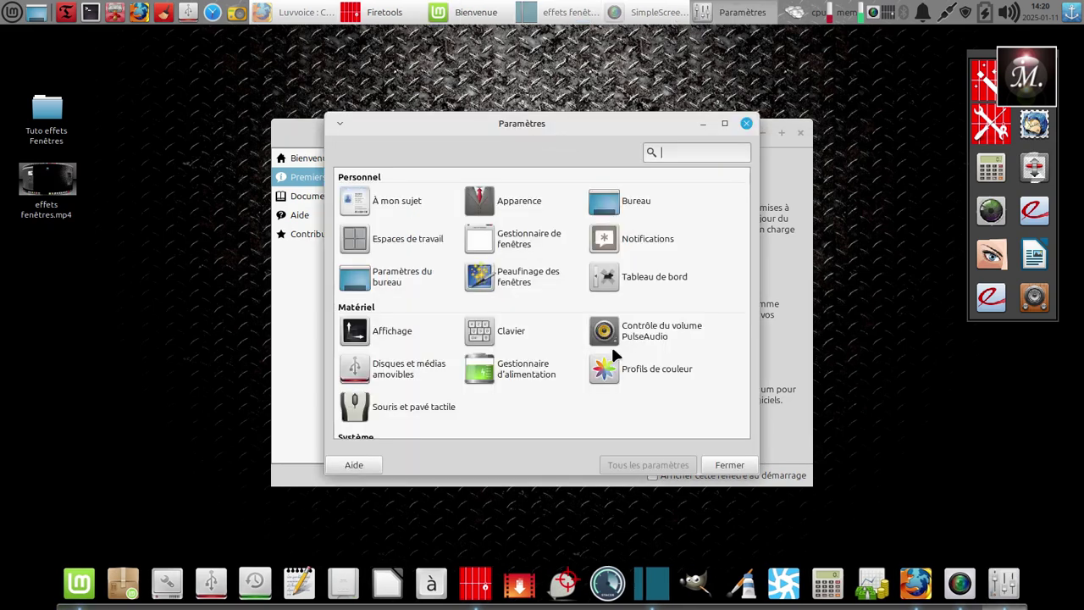
In Peaufinage des fenêtres, make windows slightly transparent while they are being moved, using the compositor's opacity setting.
click(521, 282)
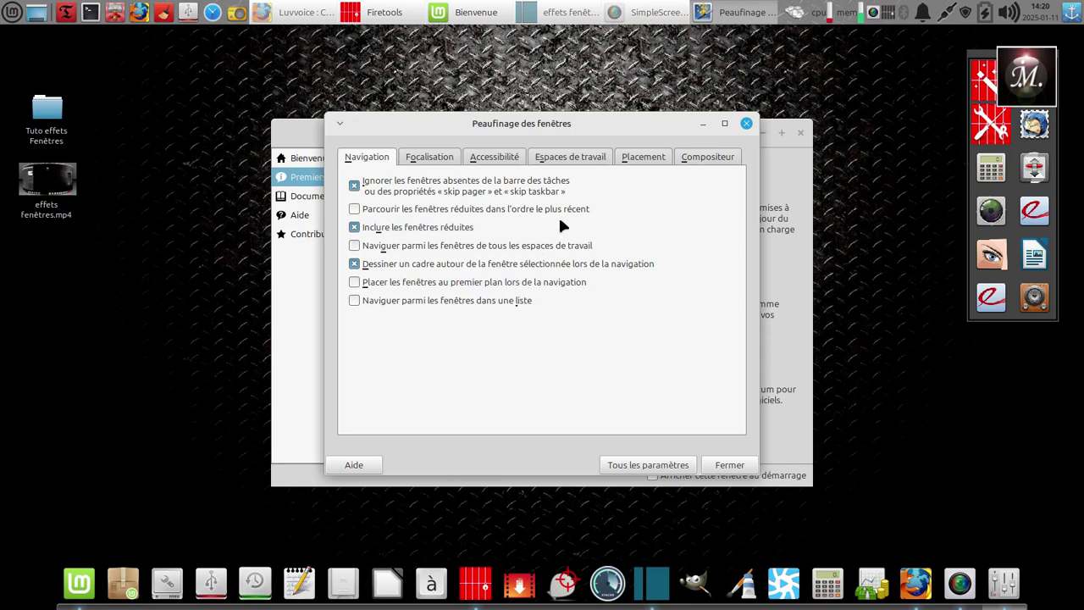
click(707, 161)
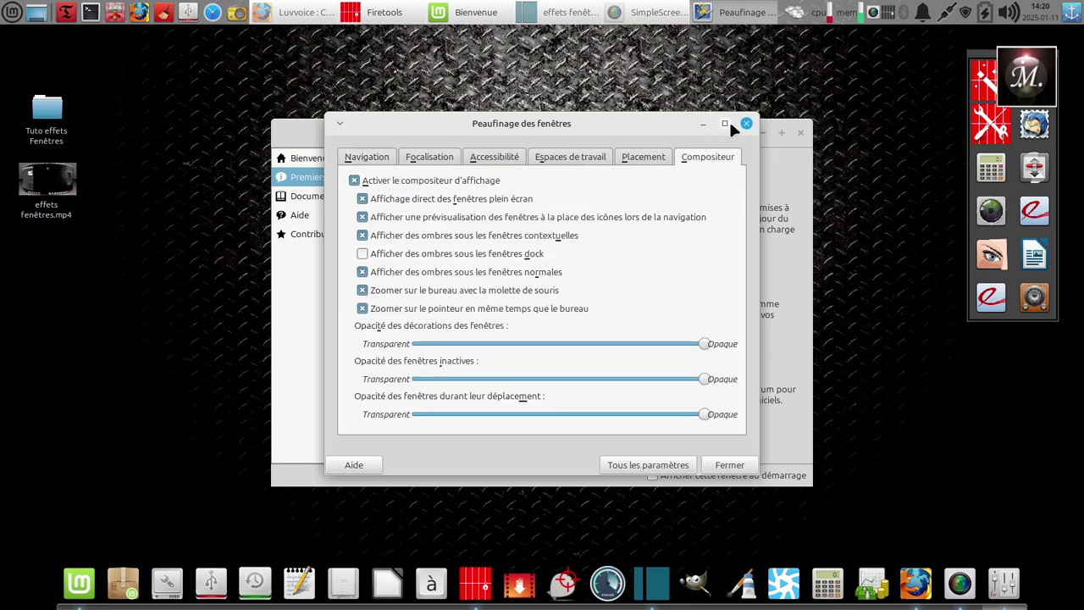
click(725, 123)
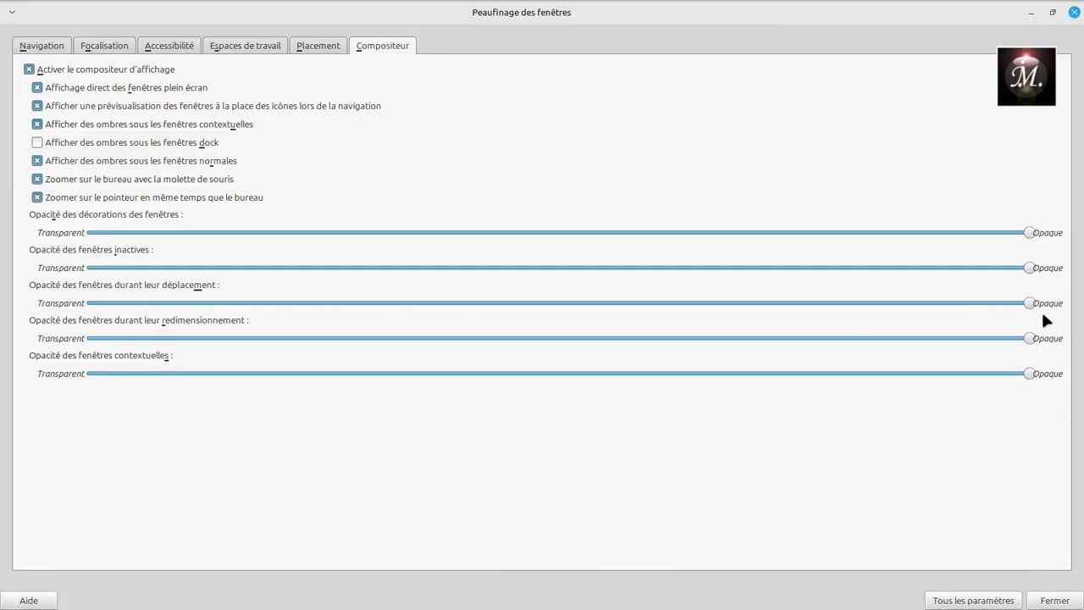
drag(1030, 304, 876, 303)
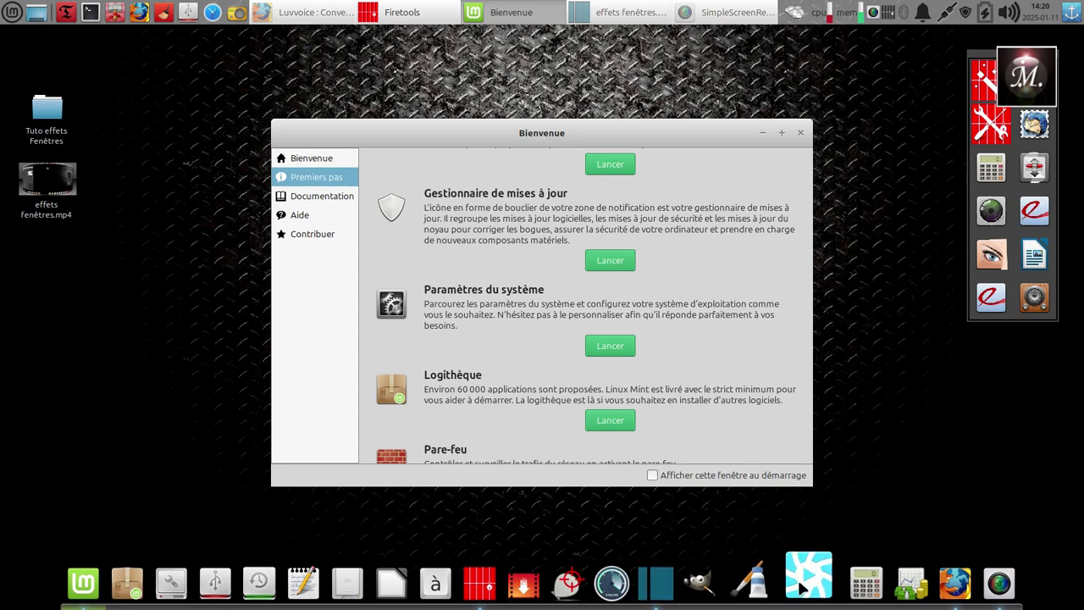
Open Hypnotix and move its window around to test the transparency during movement.
click(805, 580)
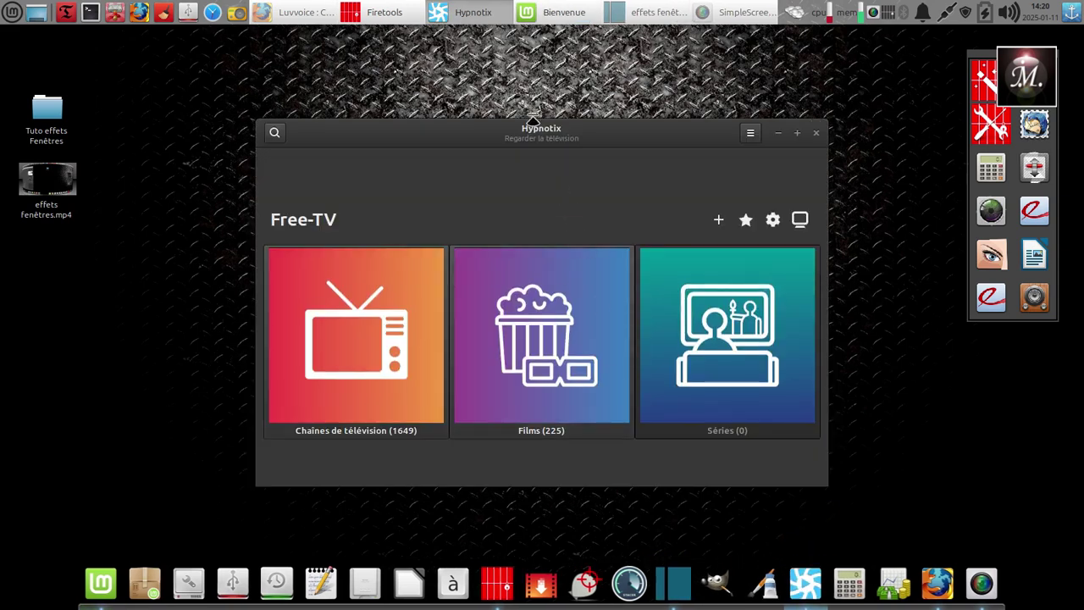
mouse_move(557, 140)
mouse_down()
mouse_move(658, 150)
mouse_move(419, 150)
mouse_move(441, 89)
mouse_move(743, 86)
mouse_move(316, 87)
mouse_move(322, 100)
mouse_move(482, 141)
mouse_move(587, 155)
mouse_move(492, 123)
mouse_move(566, 162)
mouse_move(529, 122)
mouse_move(542, 134)
mouse_up()
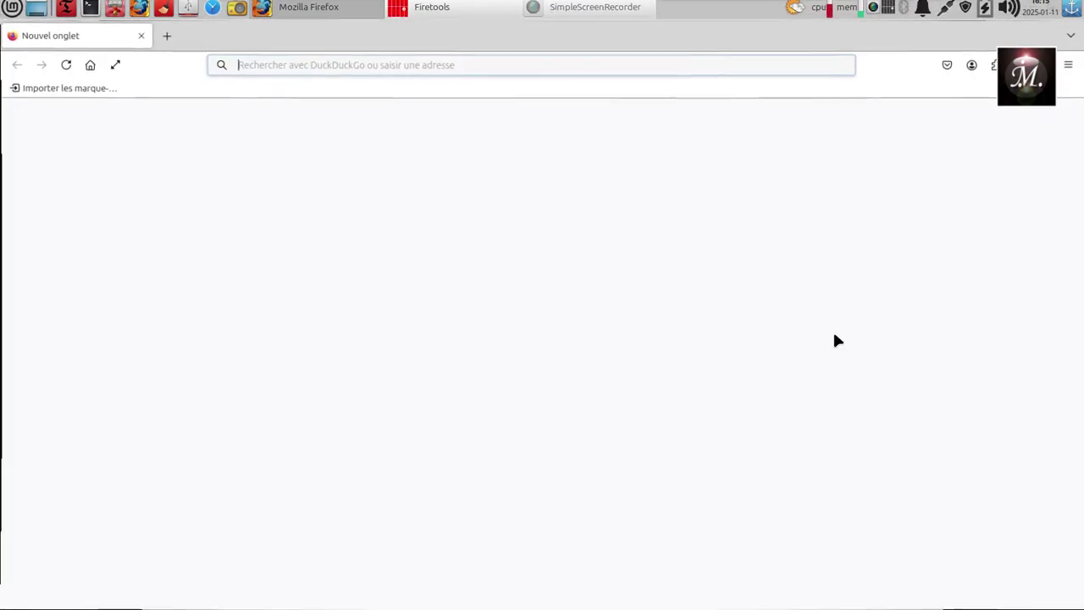
Restore the maximized Firefox window to its normal size and move it to the middle of the desktop.
click(1051, 10)
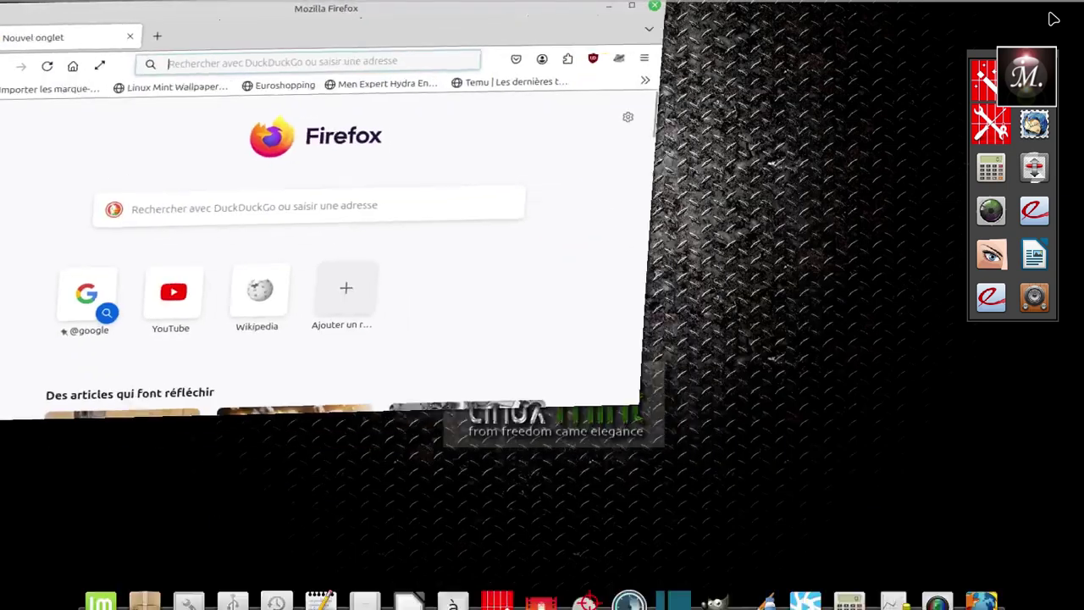
drag(10, 16, 265, 111)
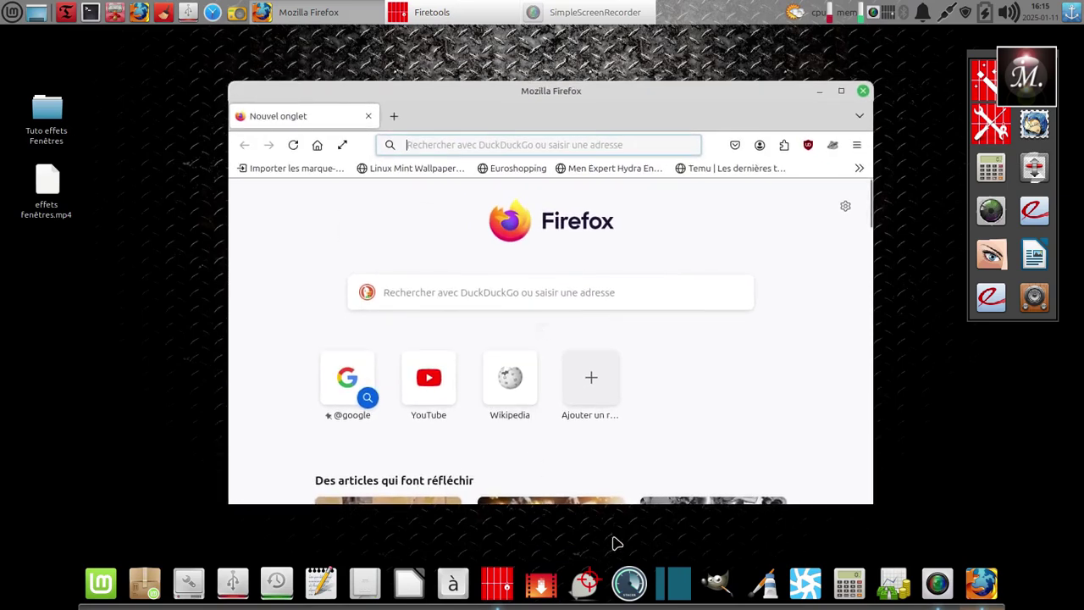
Open Hypnotix in front of Firefox and play the channel NRJ 12 from the France TV channels.
click(811, 586)
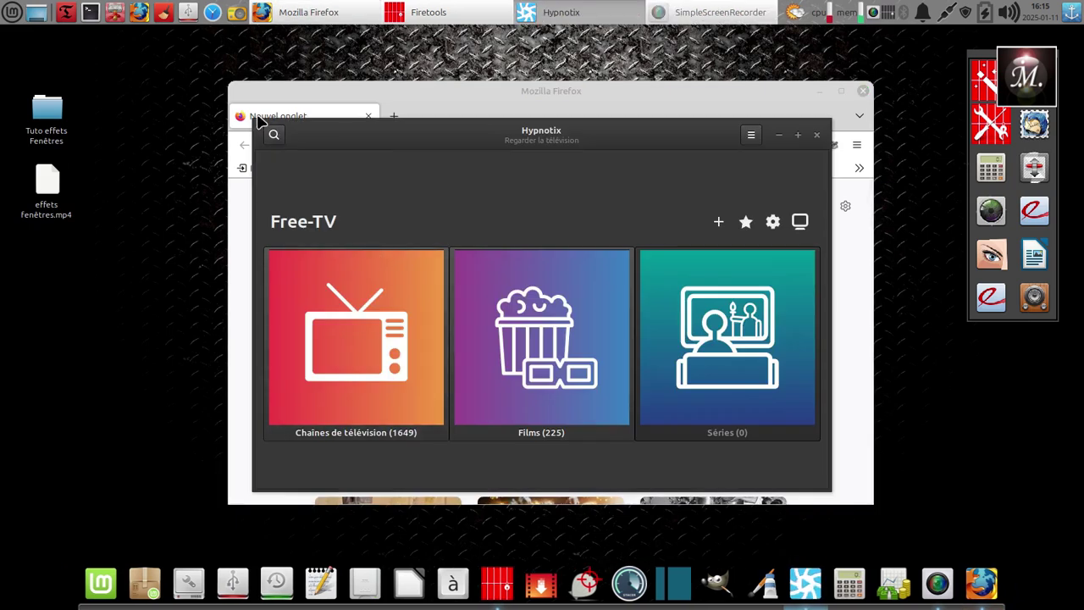
mouse_move(259, 132)
mouse_down()
mouse_move(487, 118)
mouse_move(84, 127)
mouse_move(441, 127)
mouse_move(147, 121)
mouse_move(387, 80)
mouse_move(189, 136)
mouse_move(258, 76)
mouse_move(272, 146)
mouse_move(271, 116)
mouse_up()
click(367, 319)
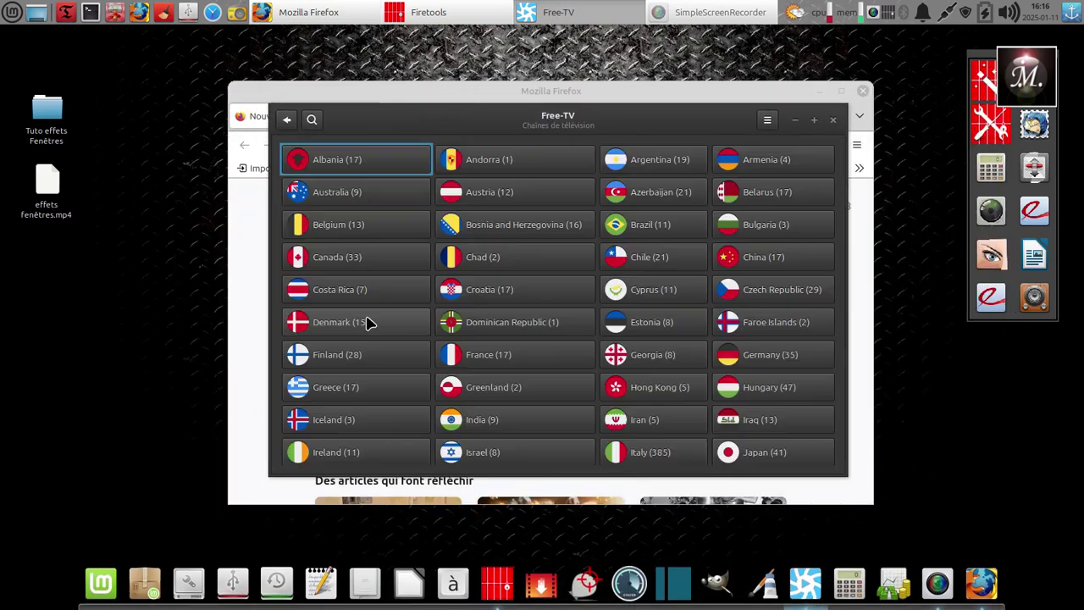
click(515, 358)
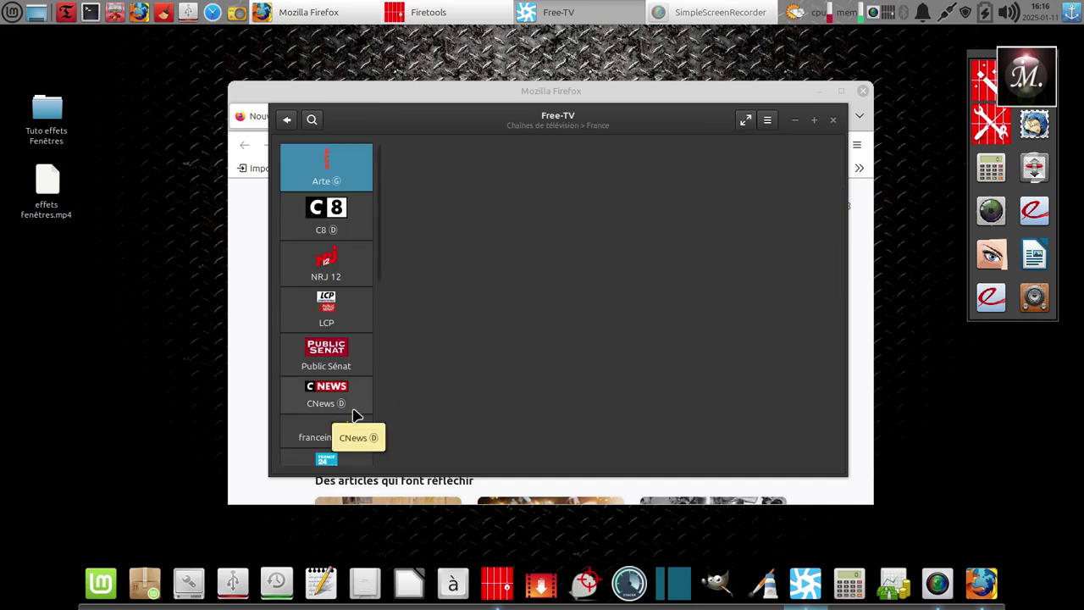
click(333, 271)
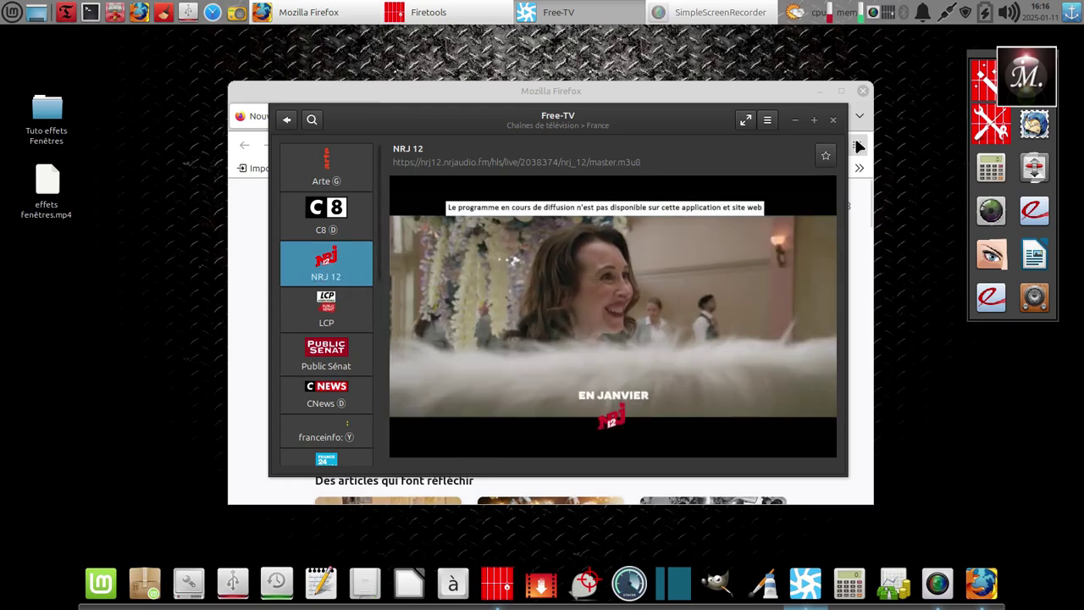
Close Hypnotix, and close Firefox after maximizing and restoring its window once.
click(834, 121)
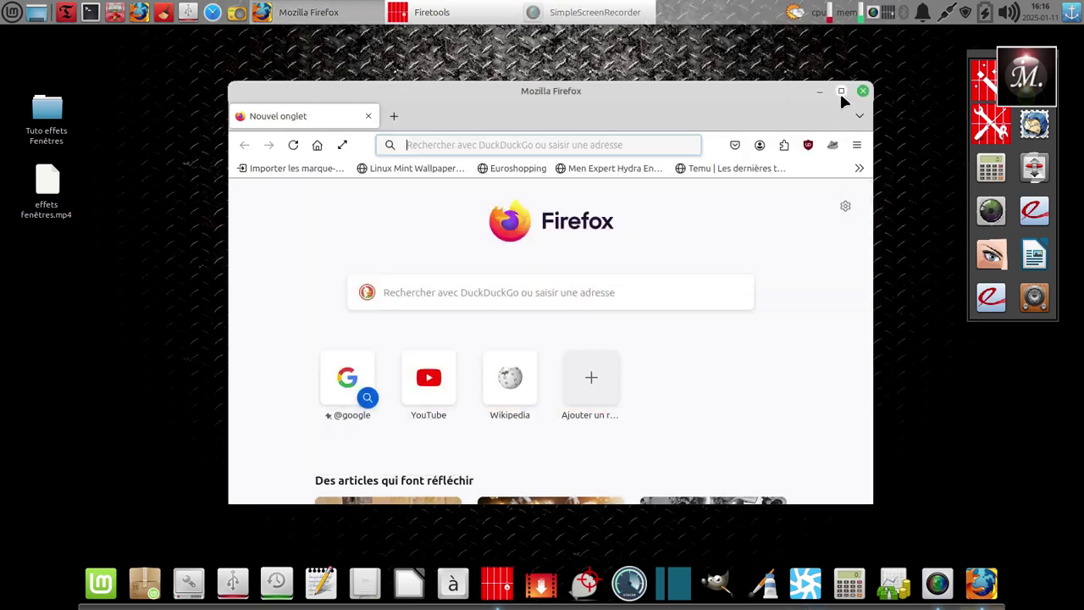
click(841, 91)
click(1055, 10)
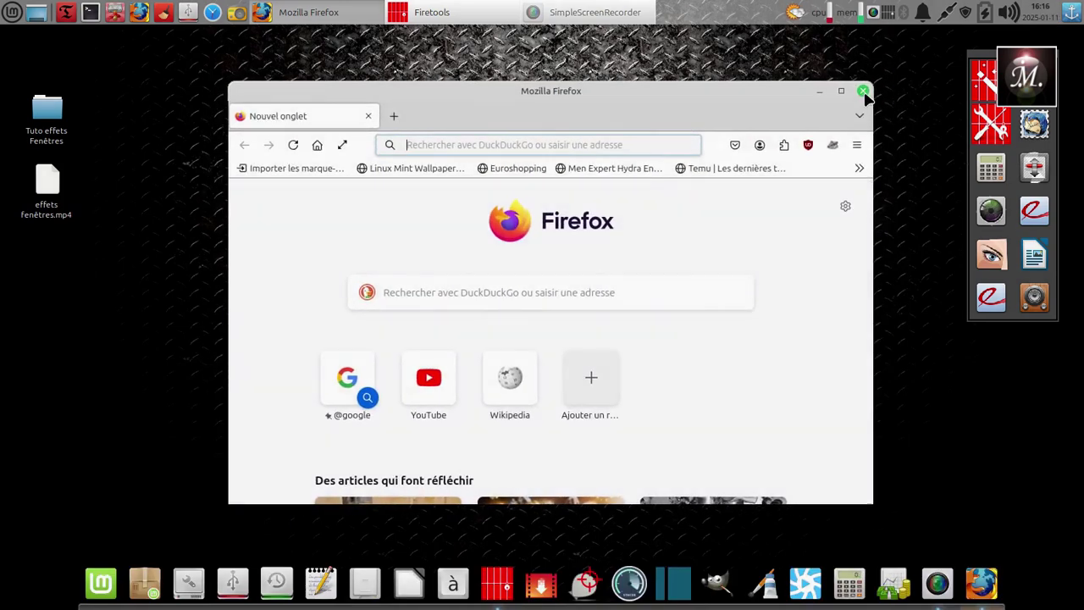
click(864, 95)
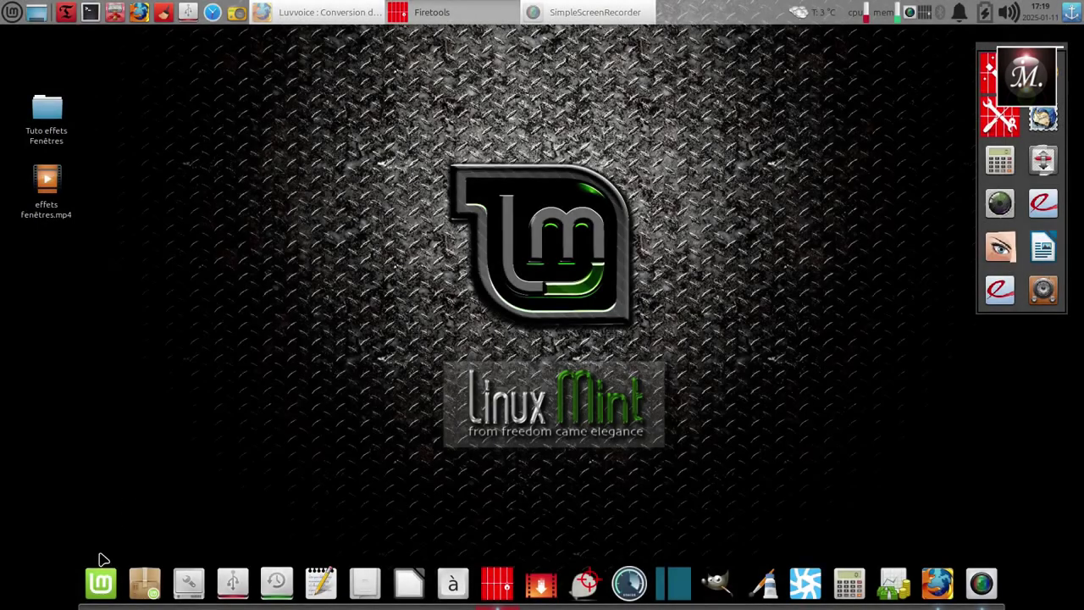
Open the system settings from the Premiers pas page of the Linux Mint welcome screen.
click(101, 578)
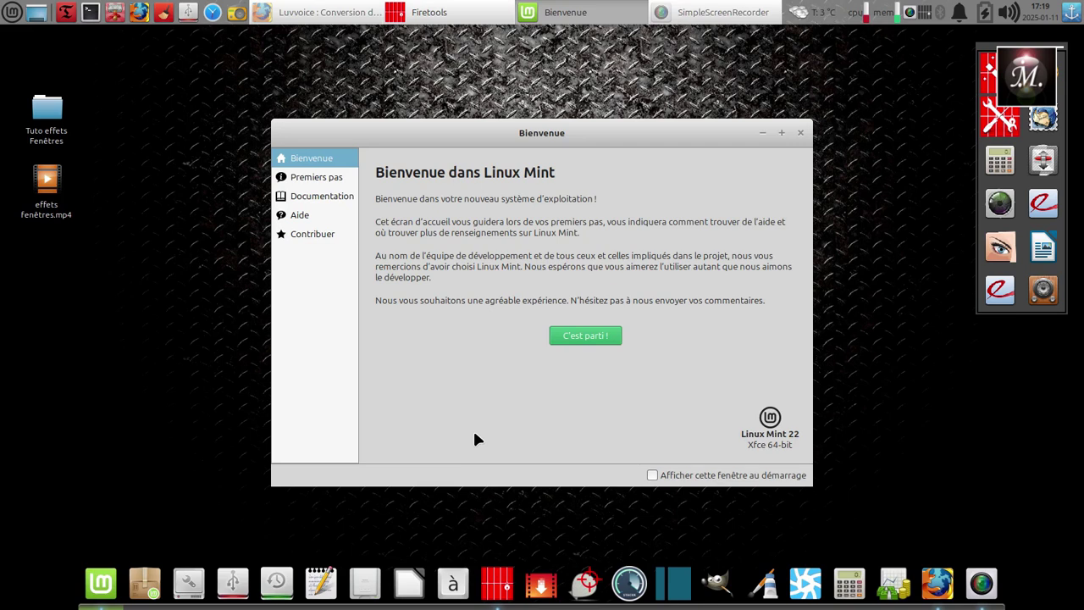
click(315, 180)
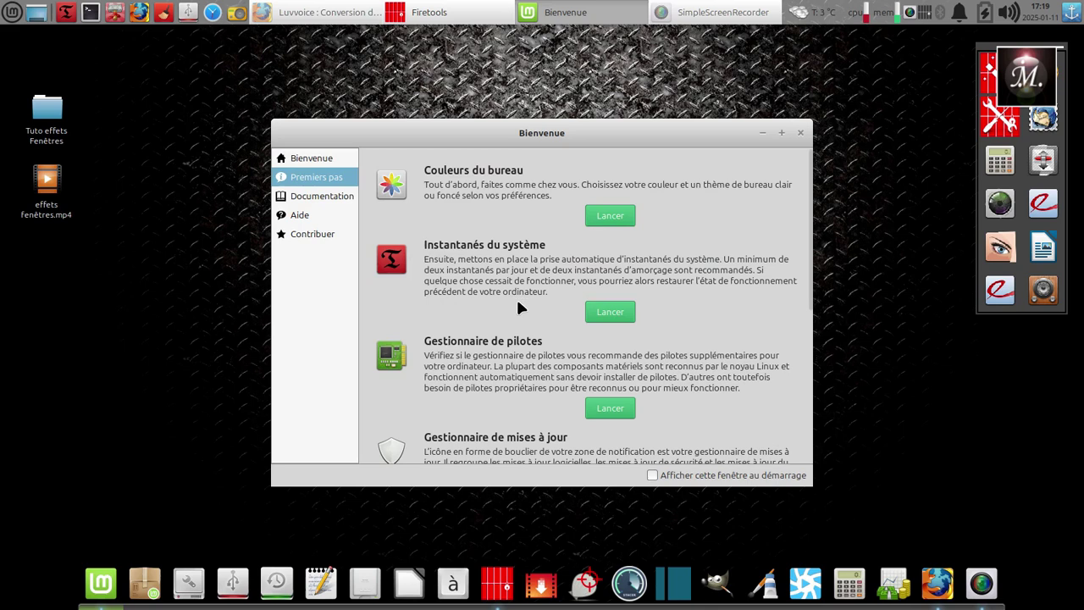
scroll(519, 307, down, 4)
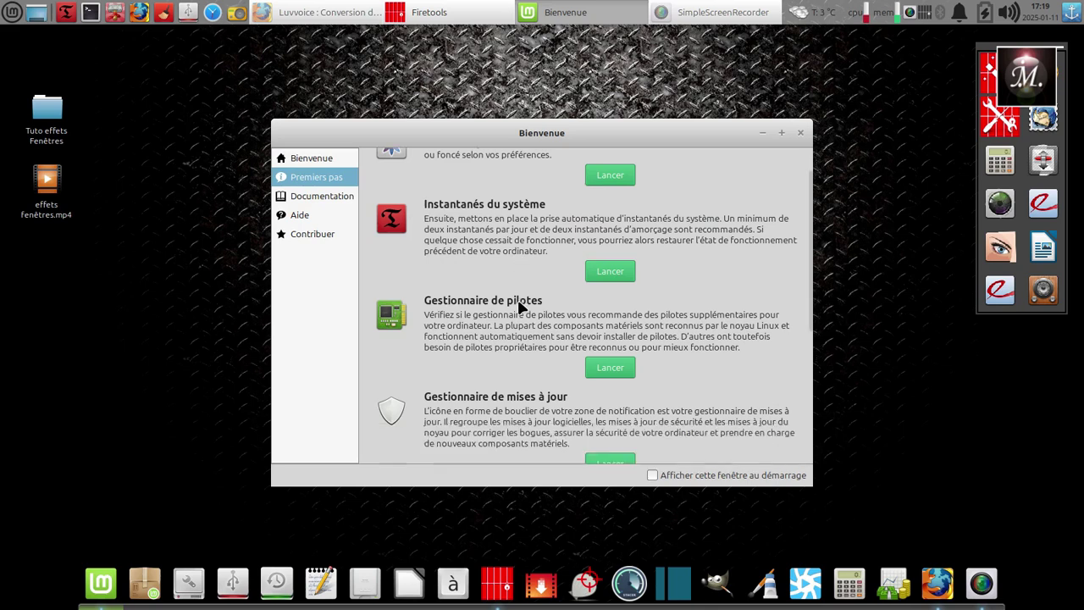
scroll(519, 308, down, 2)
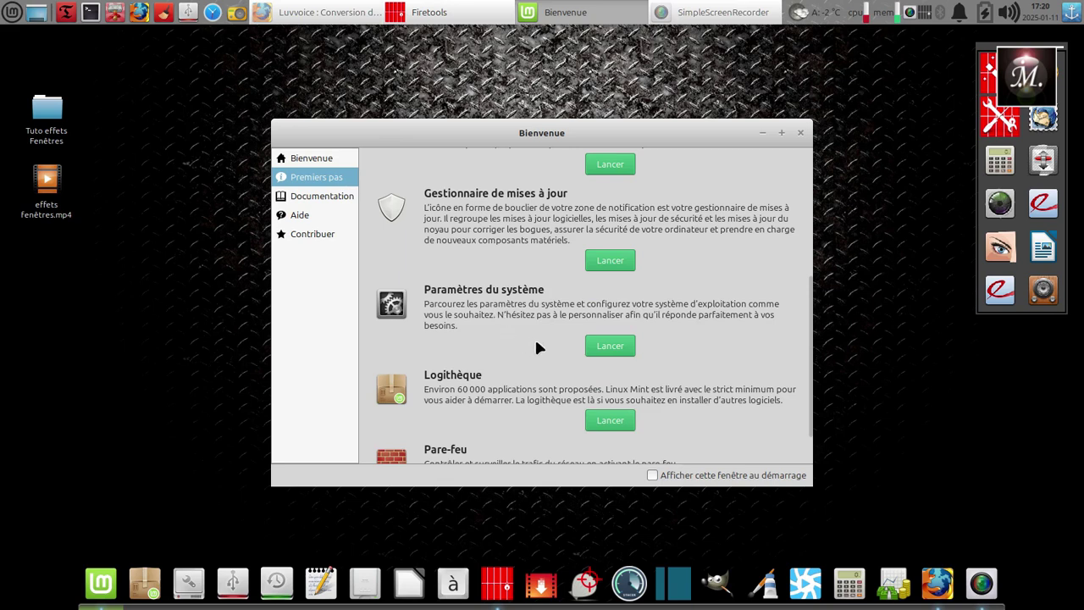
click(606, 347)
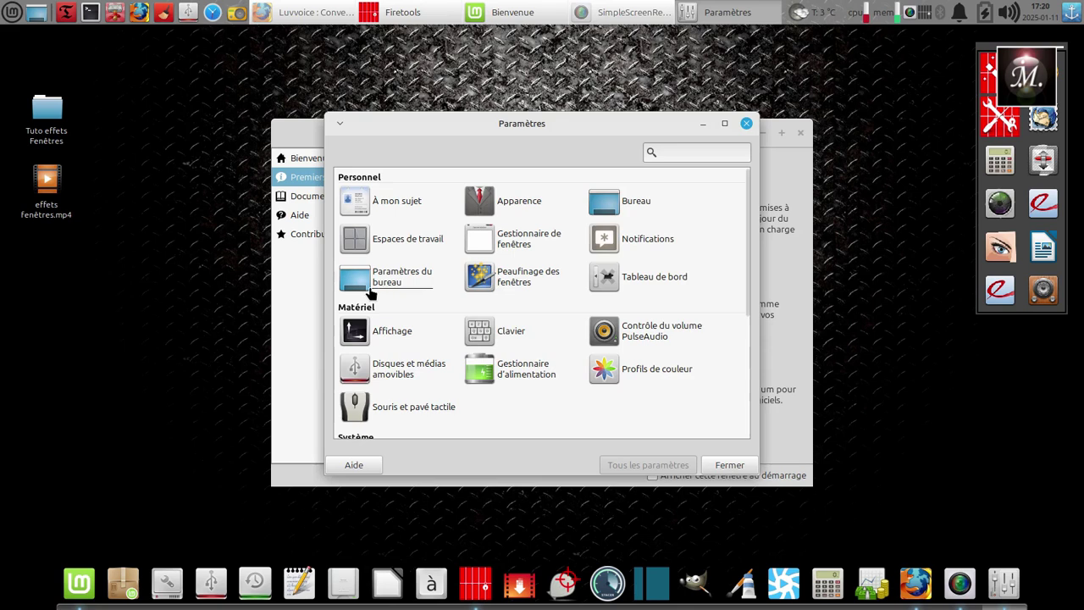
In Paramètres du bureau, set the window manager to Compiz.
click(390, 286)
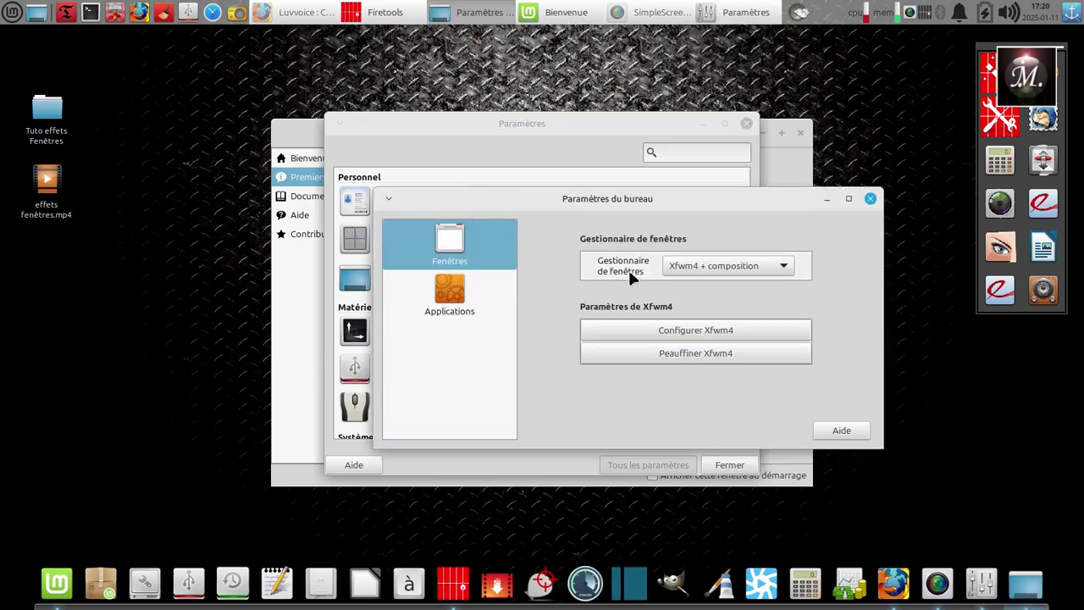
click(784, 268)
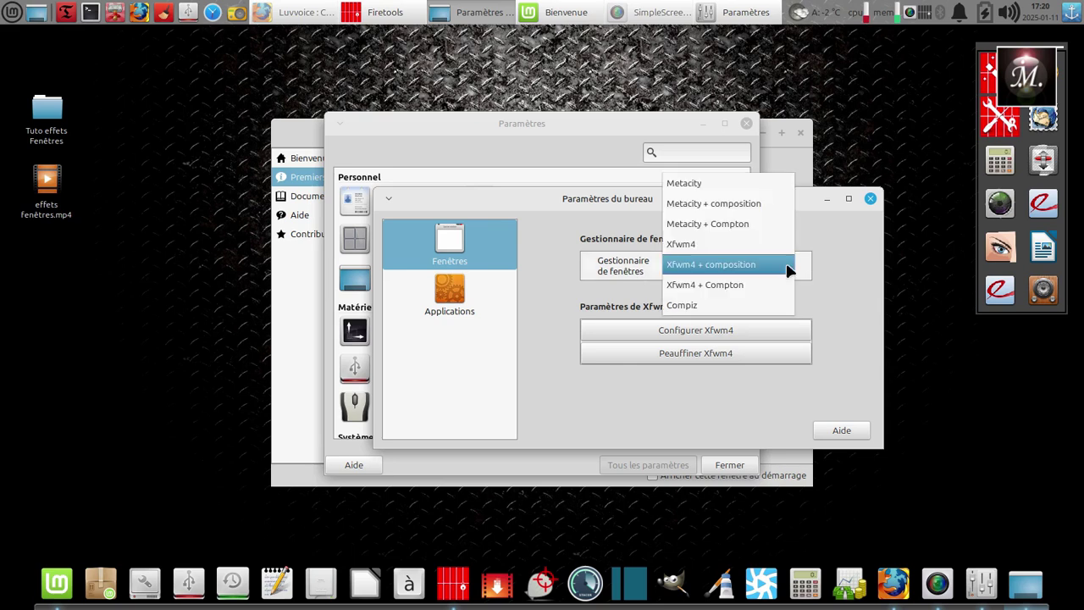
click(700, 304)
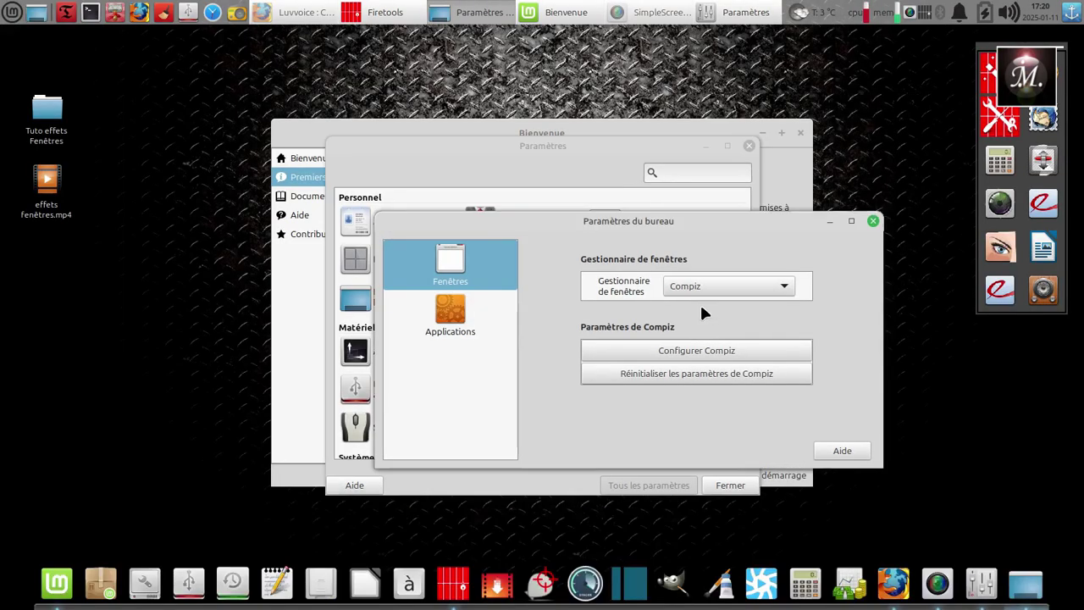
Enable the Déformer les Fenêtres effect in the Compiz configuration, and close the configuration manager and Paramètres du bureau.
click(708, 356)
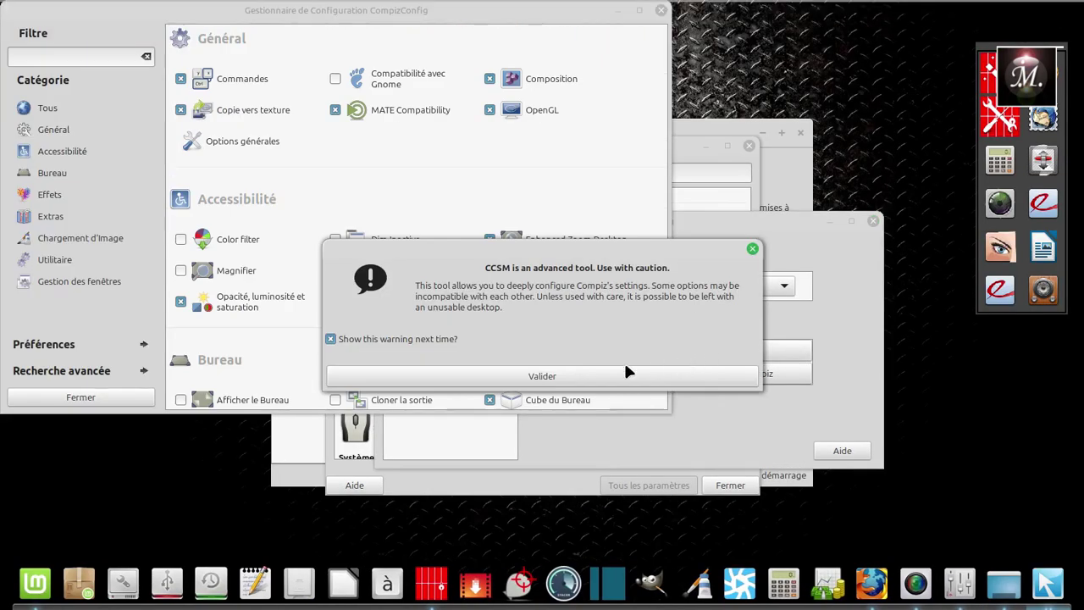
click(578, 375)
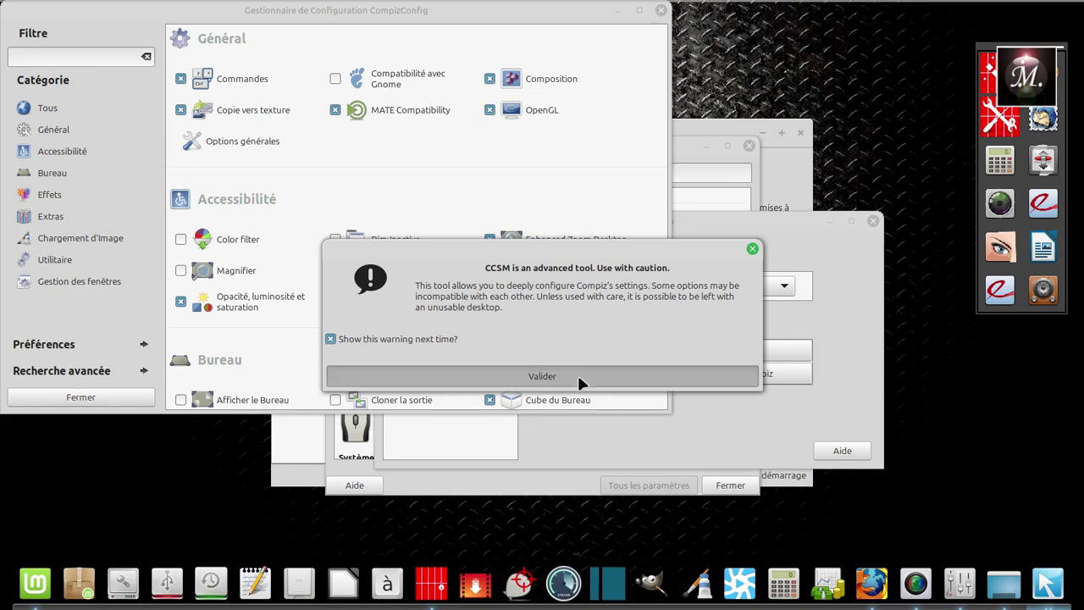
scroll(457, 276, down, 1)
scroll(458, 280, down, 7)
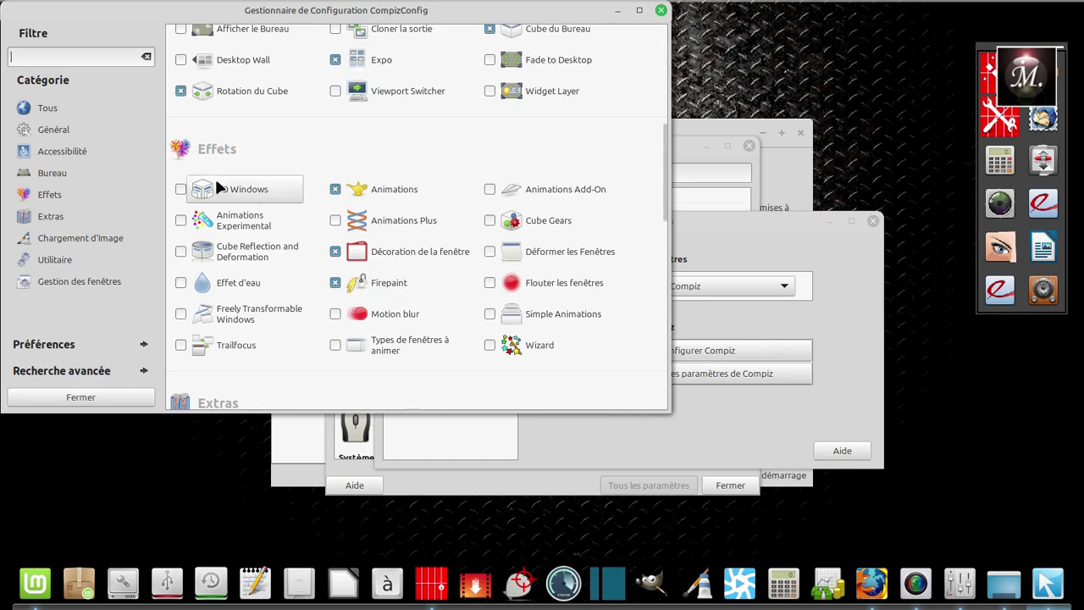
click(490, 252)
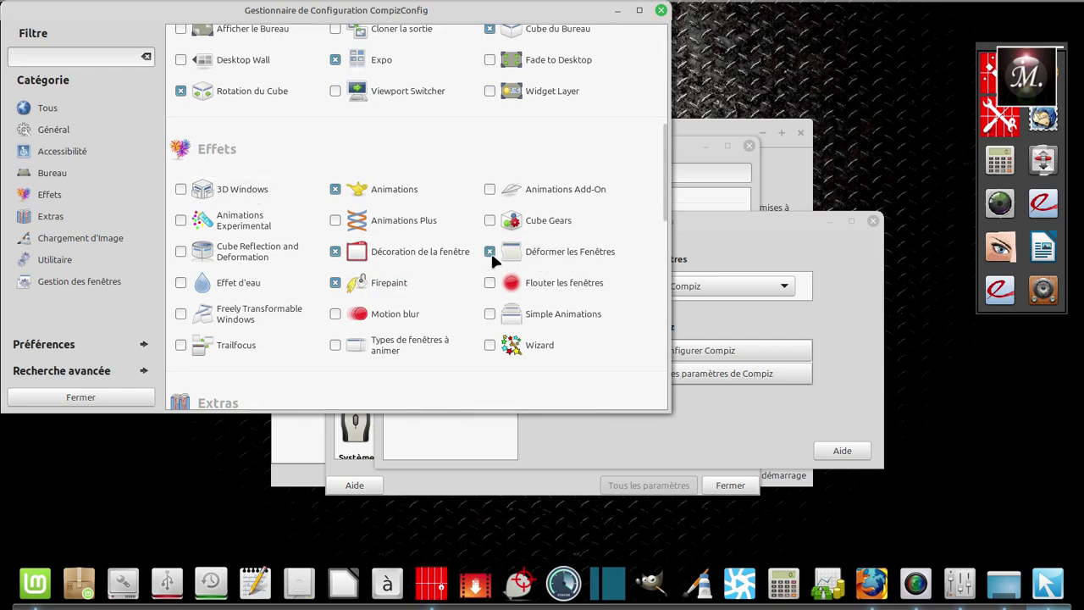
click(662, 10)
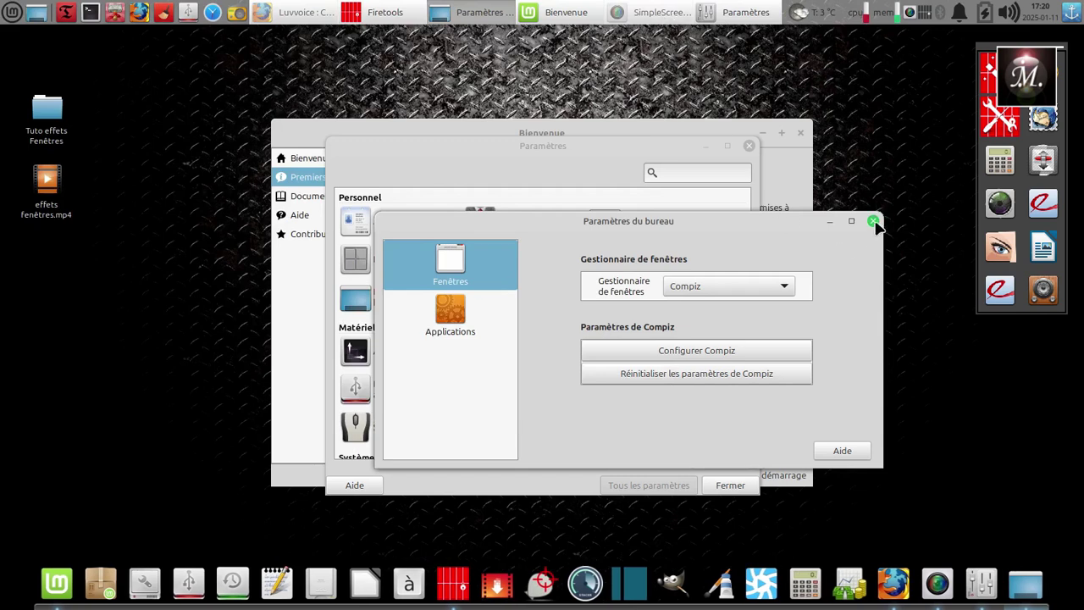
click(873, 222)
Test the window deformation by moving the Paramètres window and maximizing and restoring it twice, and close it.
mouse_move(337, 157)
mouse_down()
mouse_move(503, 104)
mouse_move(205, 119)
mouse_move(460, 77)
mouse_move(564, 150)
mouse_move(271, 110)
mouse_move(296, 108)
mouse_move(276, 103)
mouse_move(340, 137)
mouse_up()
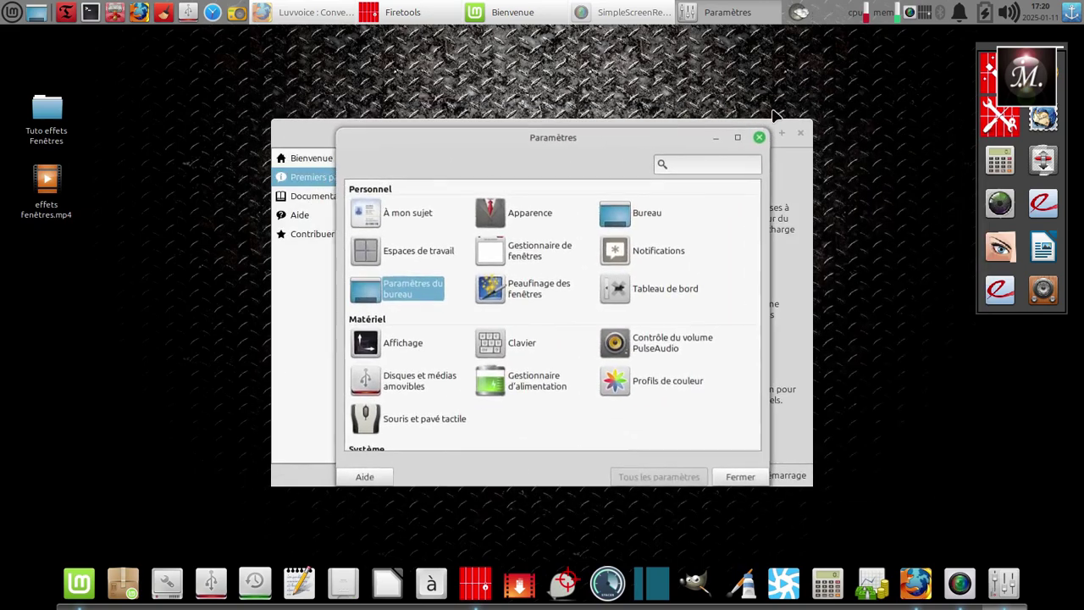
click(733, 135)
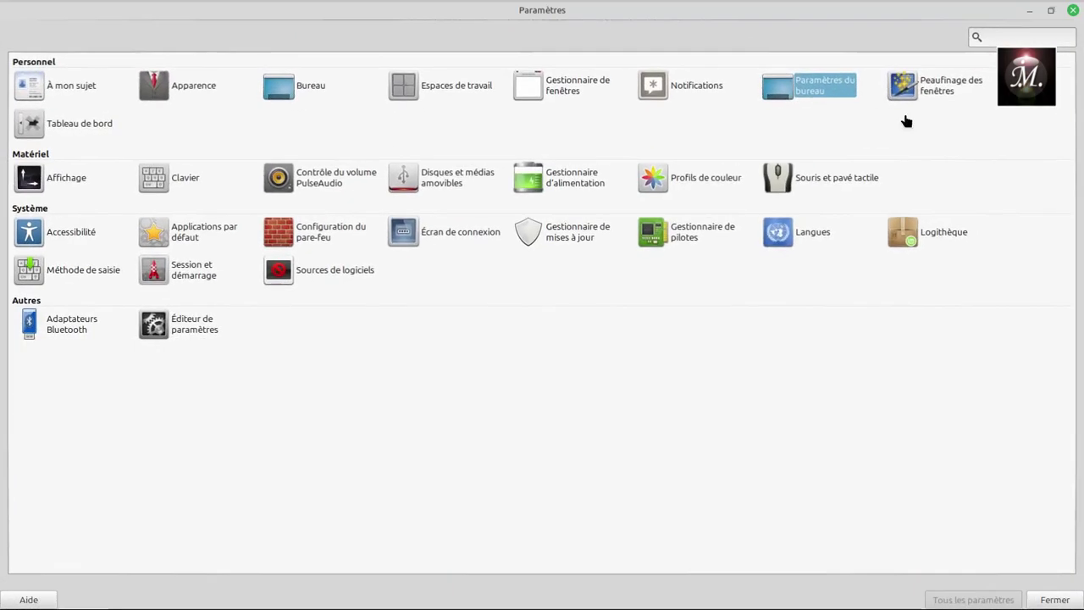
click(1051, 10)
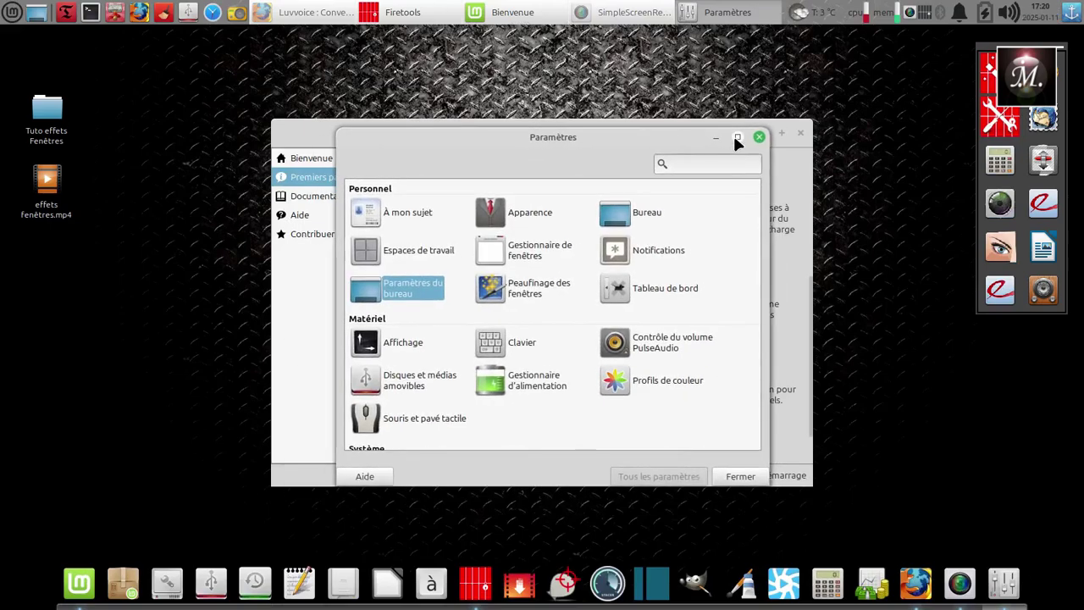
click(736, 137)
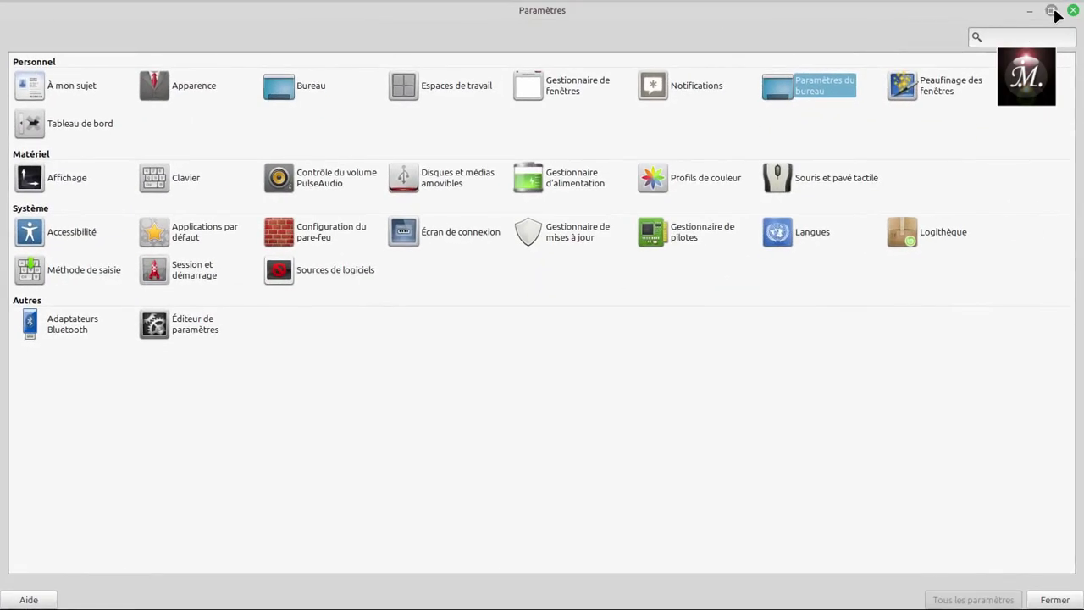
click(1052, 11)
click(757, 138)
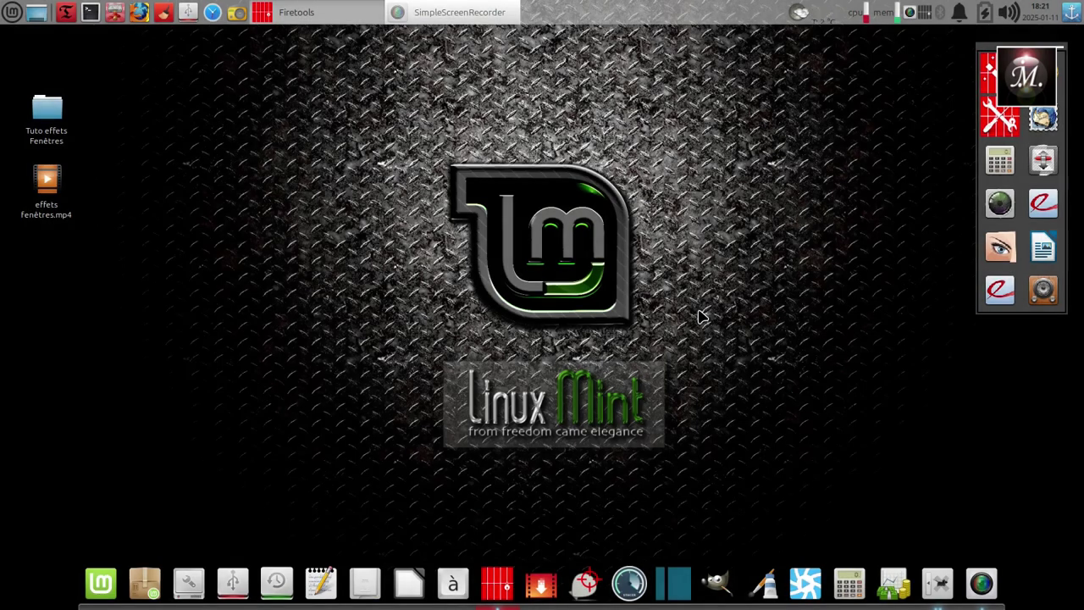
In the panel preferences, set automatic hiding of Tableau de bord 1 to Jamais and close the preferences.
right_click(649, 18)
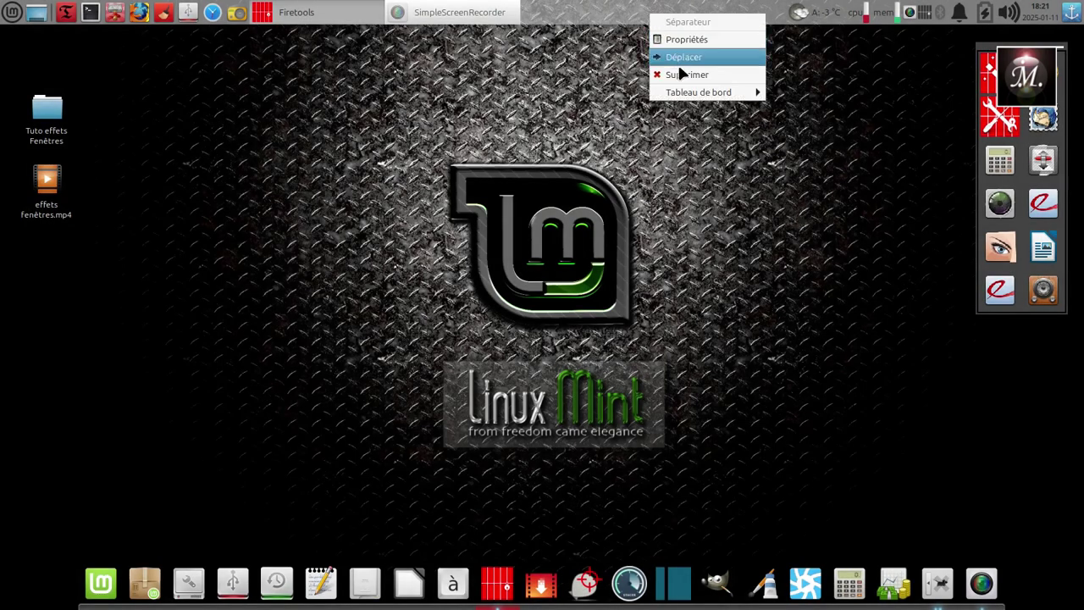
mouse_move(684, 93)
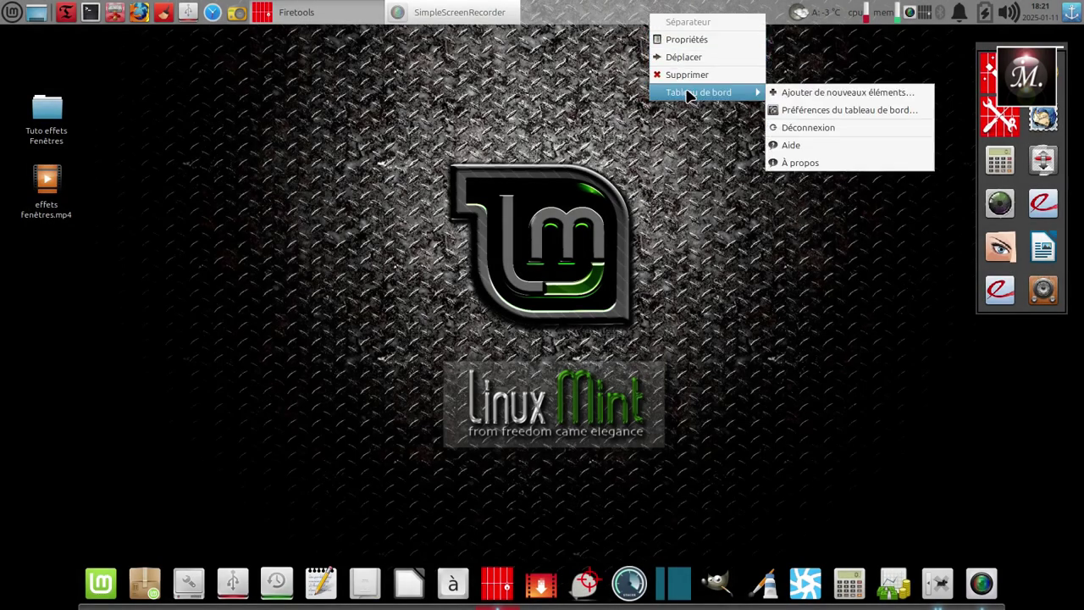
click(800, 111)
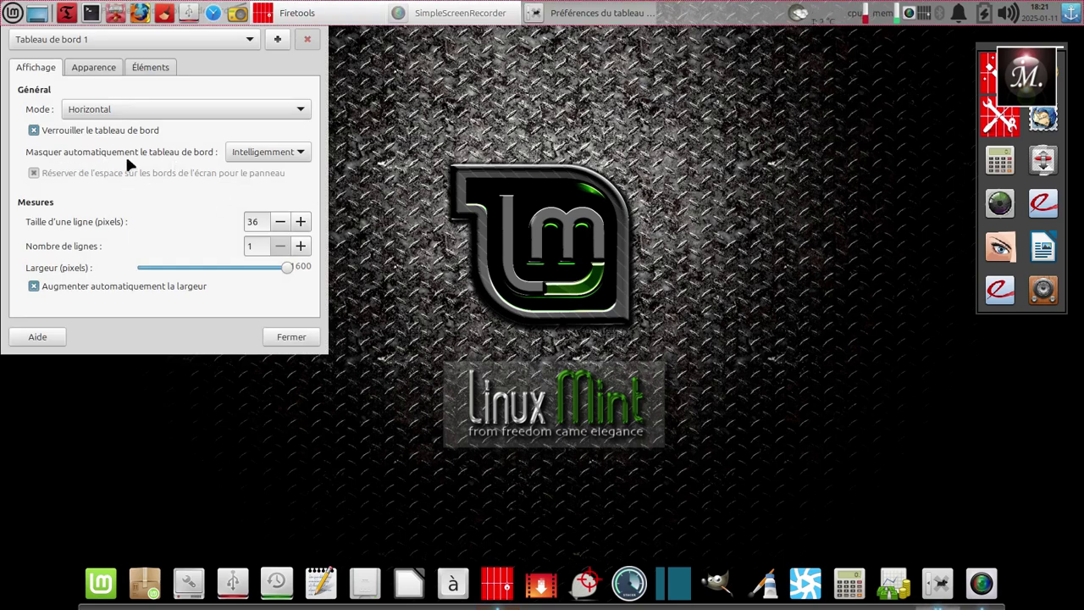
click(301, 154)
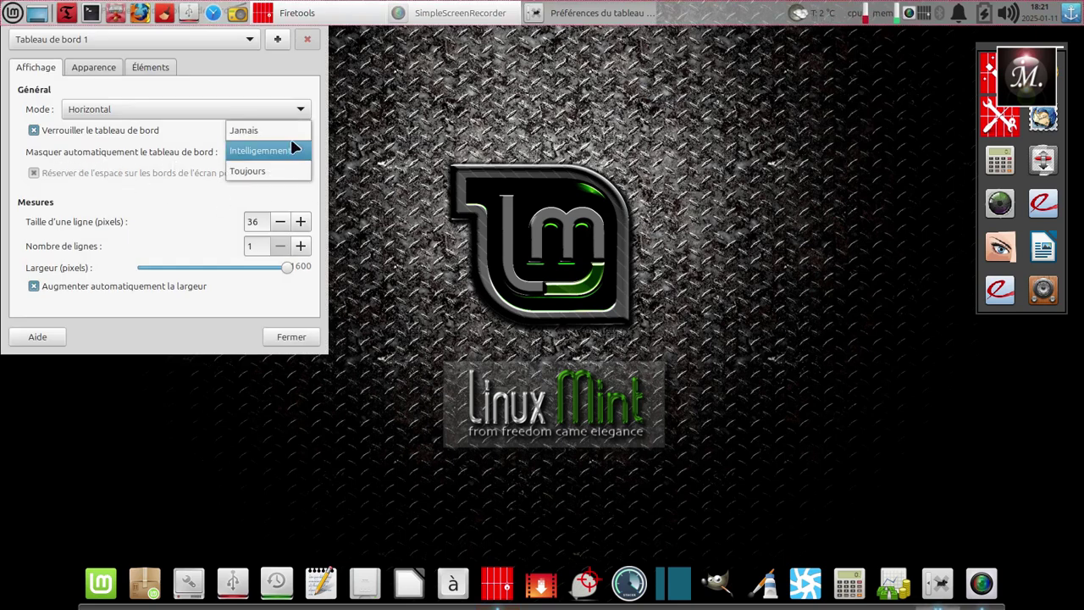
click(248, 132)
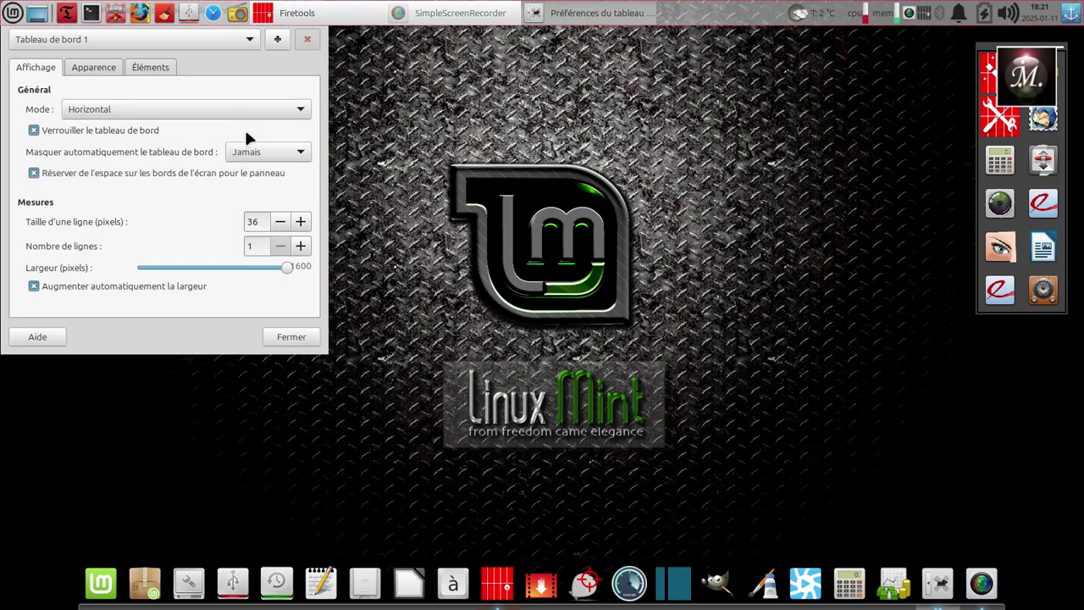
click(291, 338)
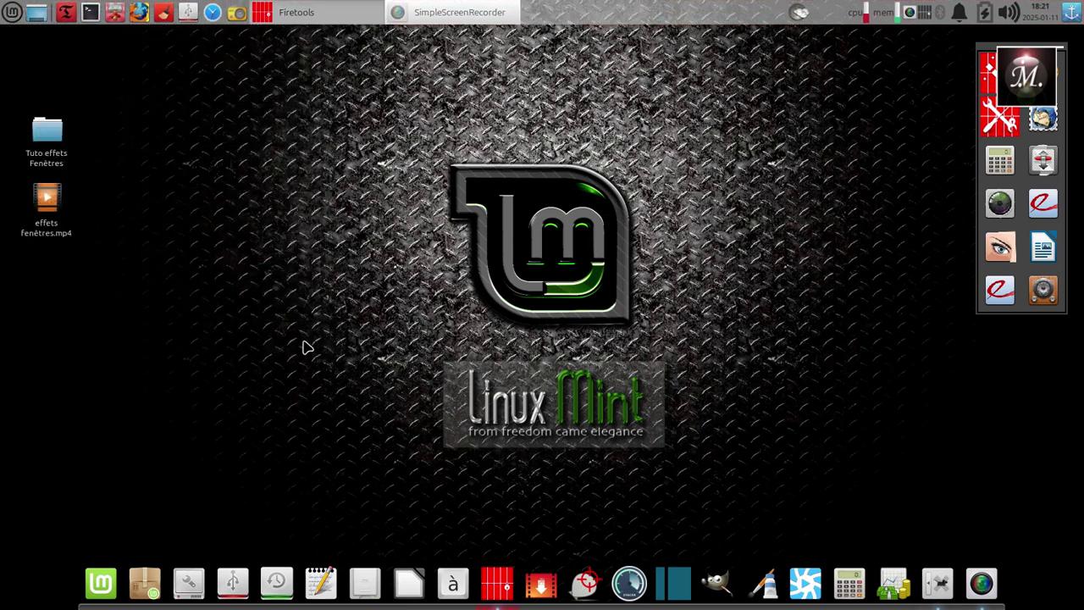
Search the applications for "sim" and launch SimpleScreenRecorder.
click(8, 15)
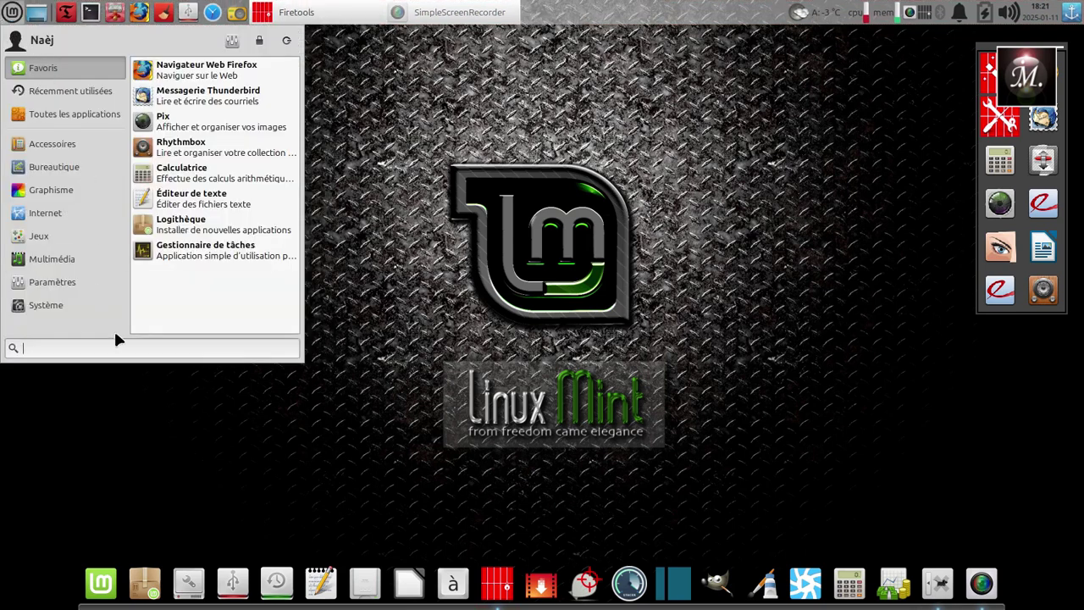
text(sim)
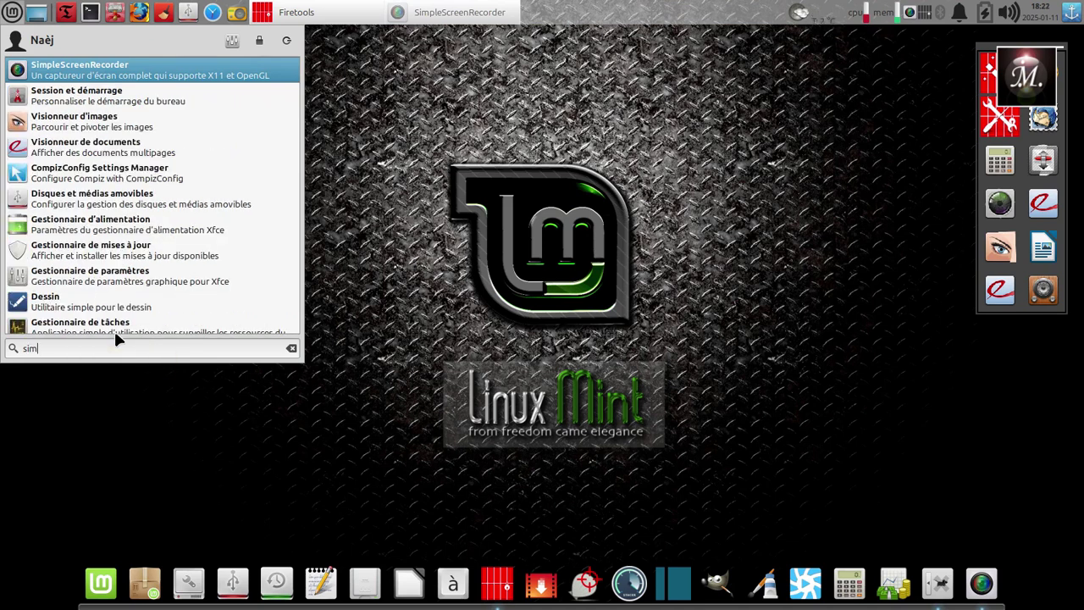
click(101, 70)
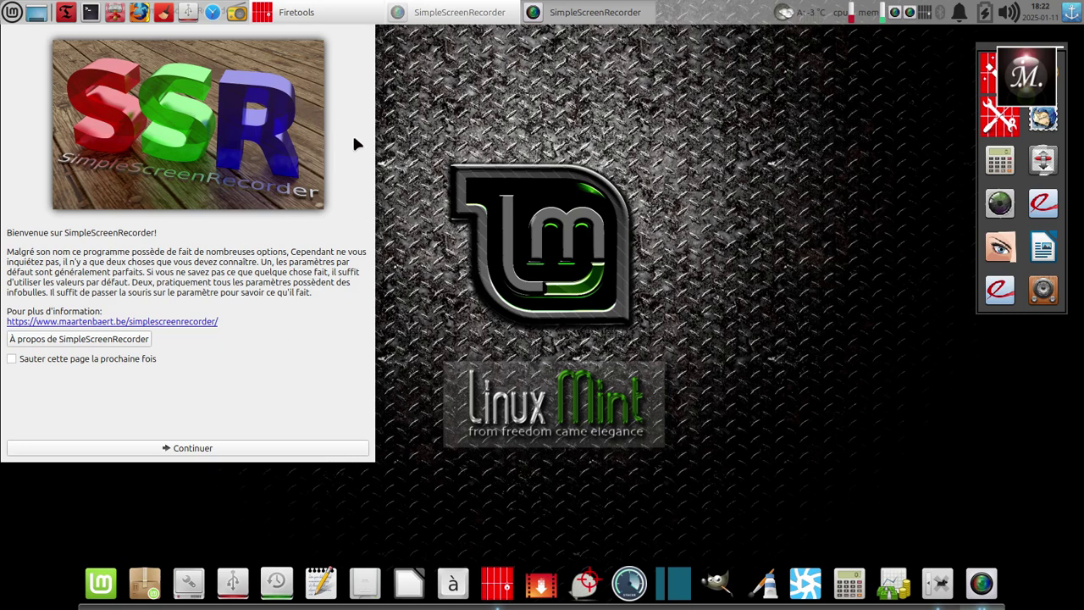
In the panel preferences, set automatic hiding of Tableau de bord 1 to Intelligemment.
right_click(732, 20)
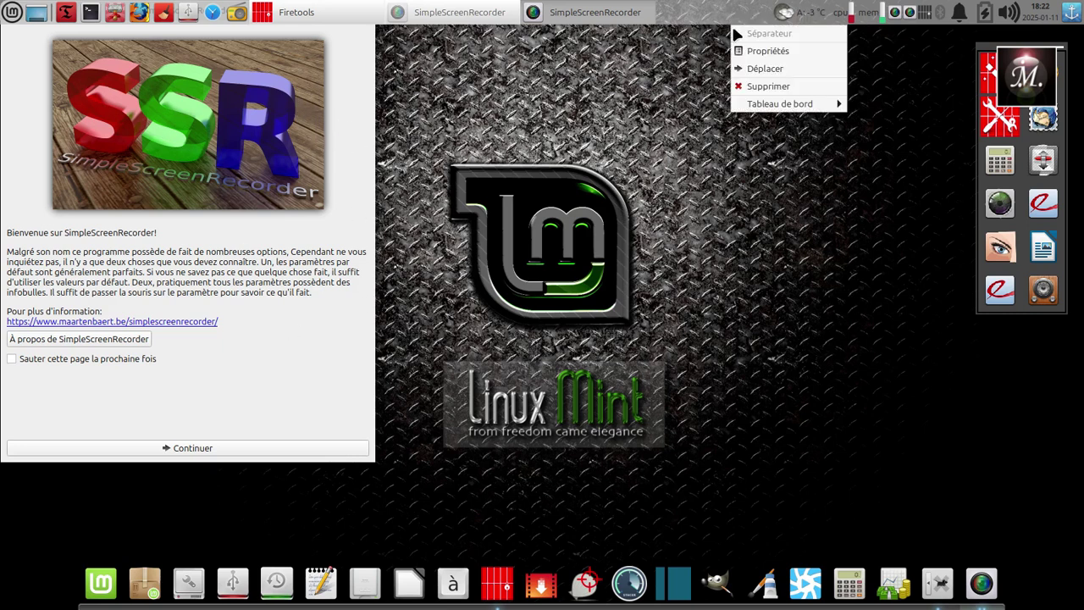
mouse_move(779, 103)
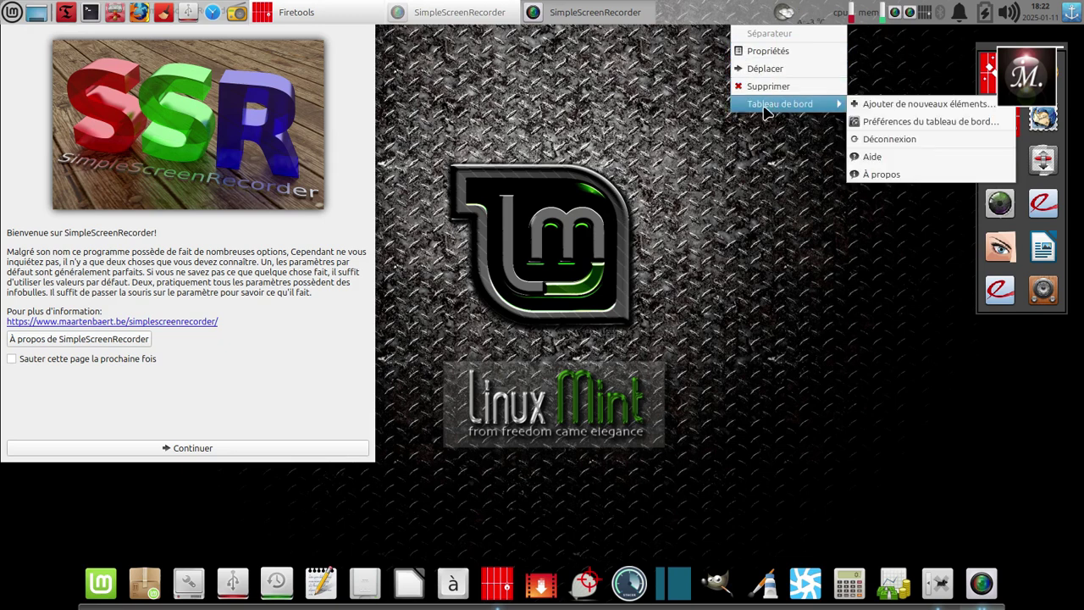
click(879, 123)
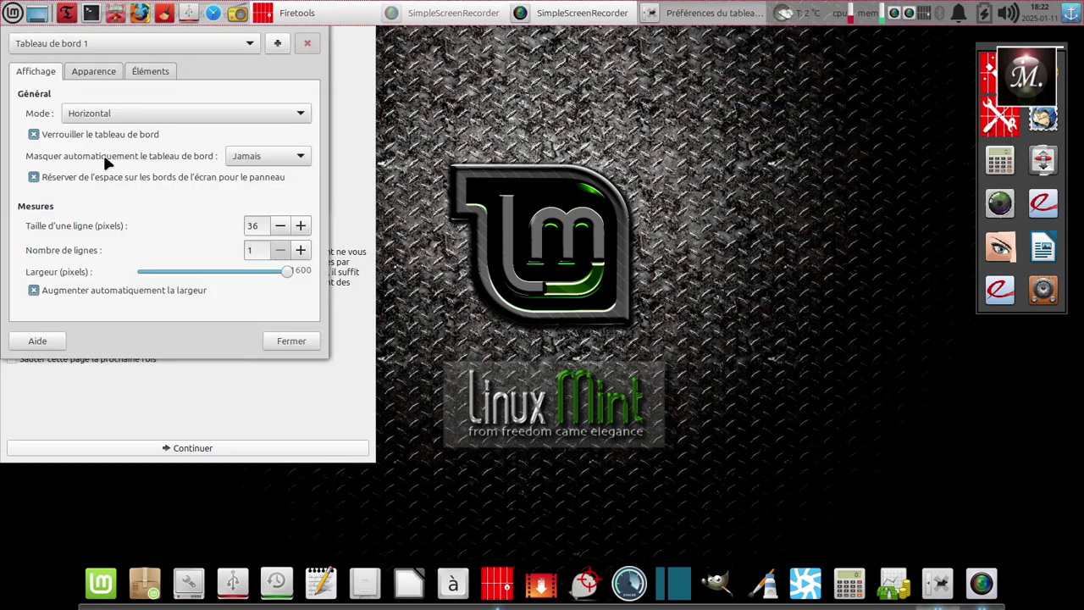
click(299, 158)
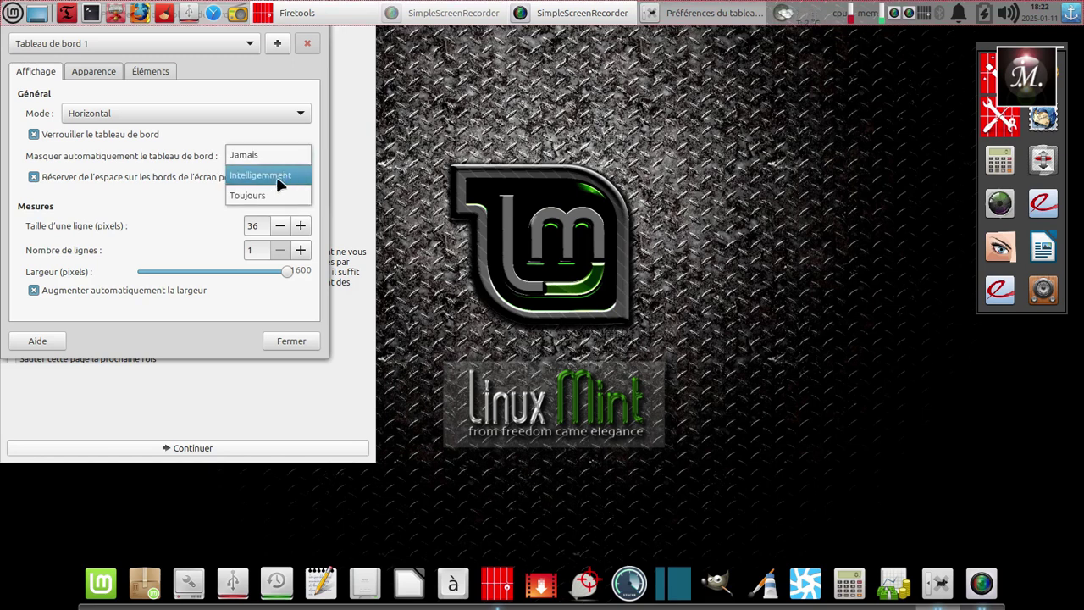
click(273, 176)
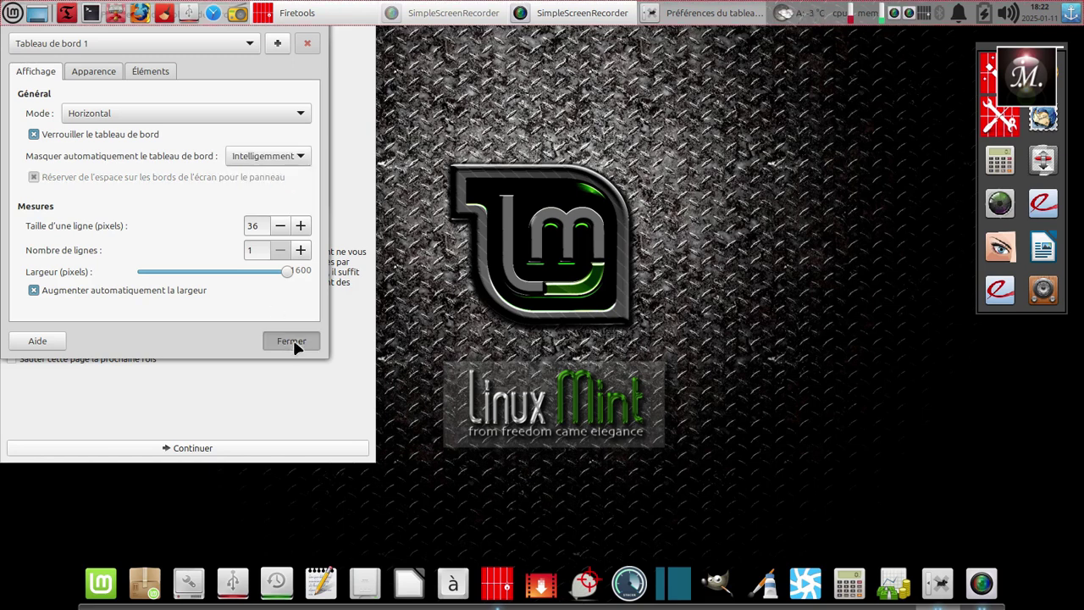
Close the panel preferences and move the SimpleScreenRecorder window away from the screen's upper edge to test the panel's auto-hiding.
click(295, 346)
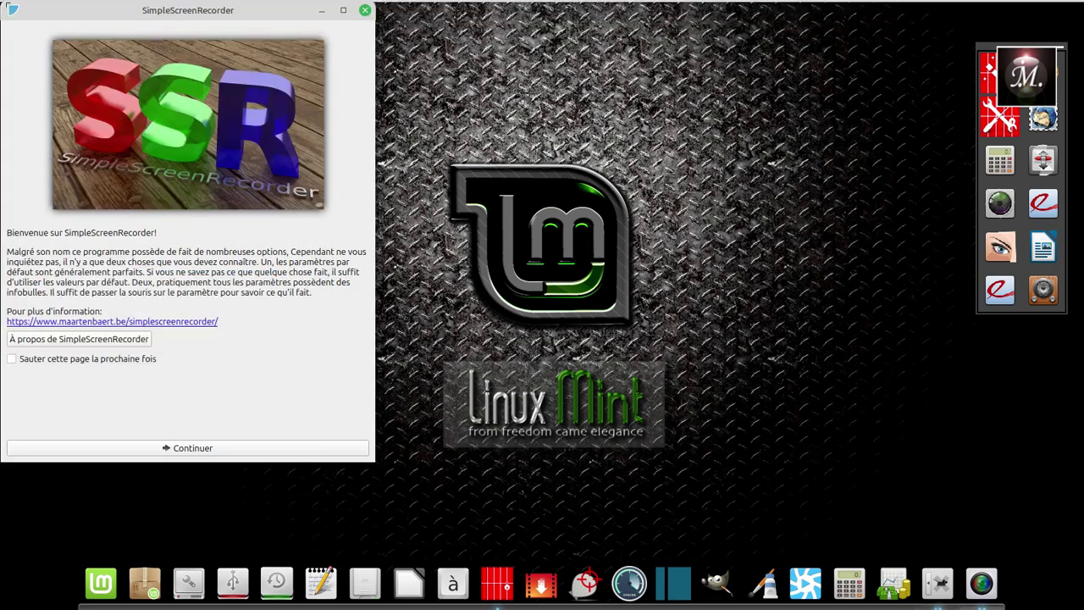
drag(7, 19, 341, 71)
drag(341, 72, 336, 68)
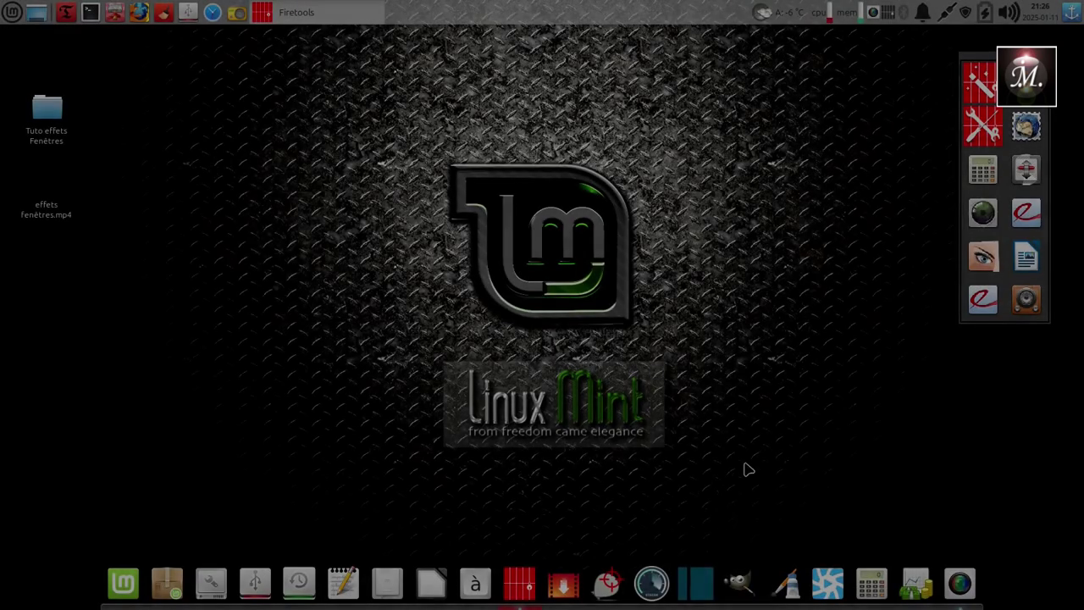
Launch Stacer and move its window a little higher on the first workspace.
click(651, 581)
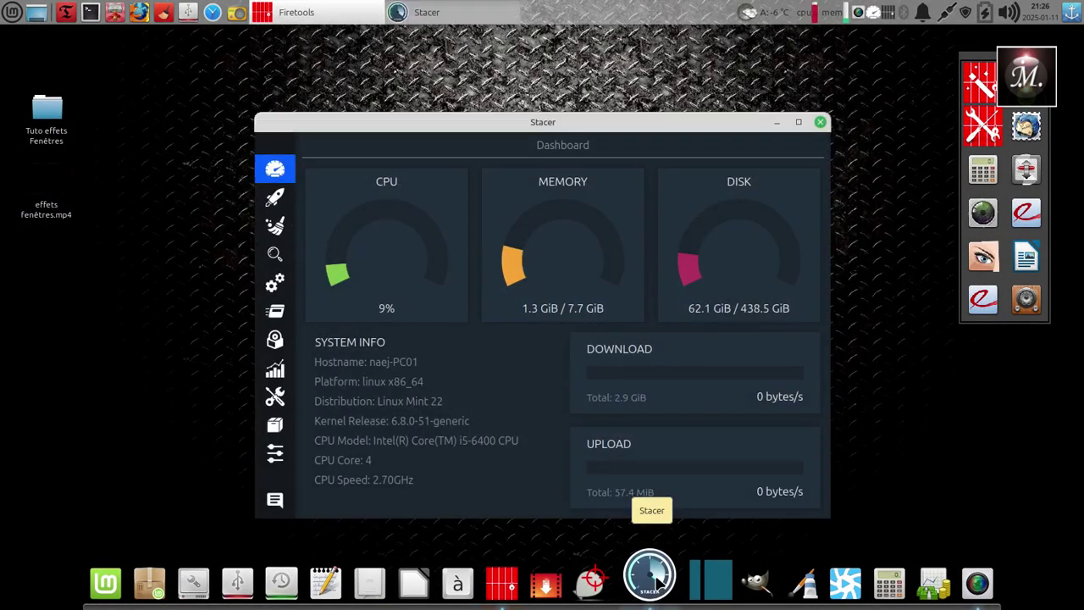
drag(539, 122, 536, 77)
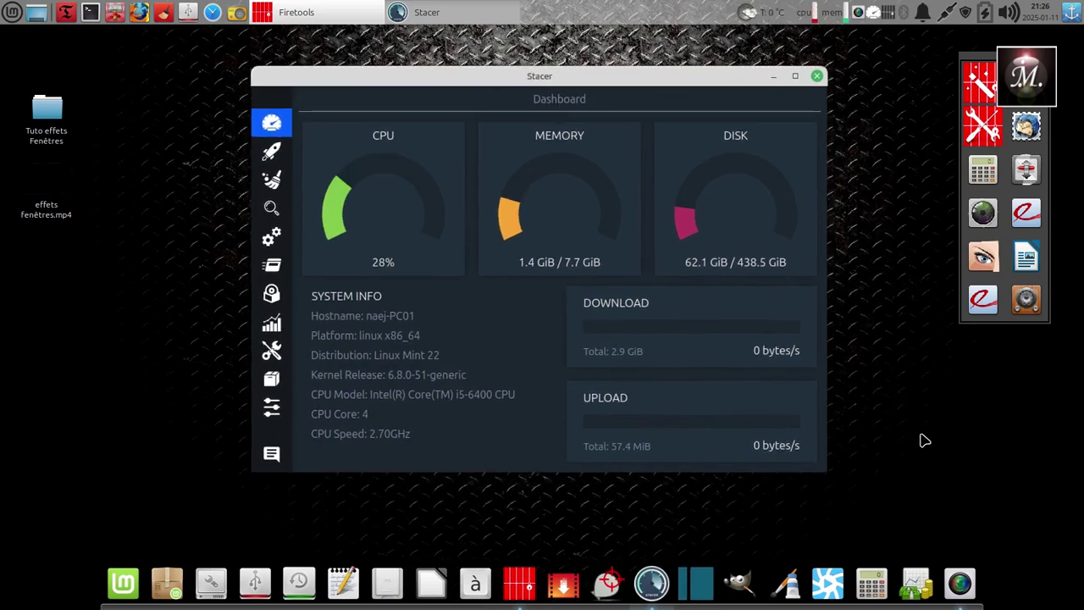
On the next workspace, open YouTube in Firefox and refuse all its cookies.
key(ctrl+alt+Right)
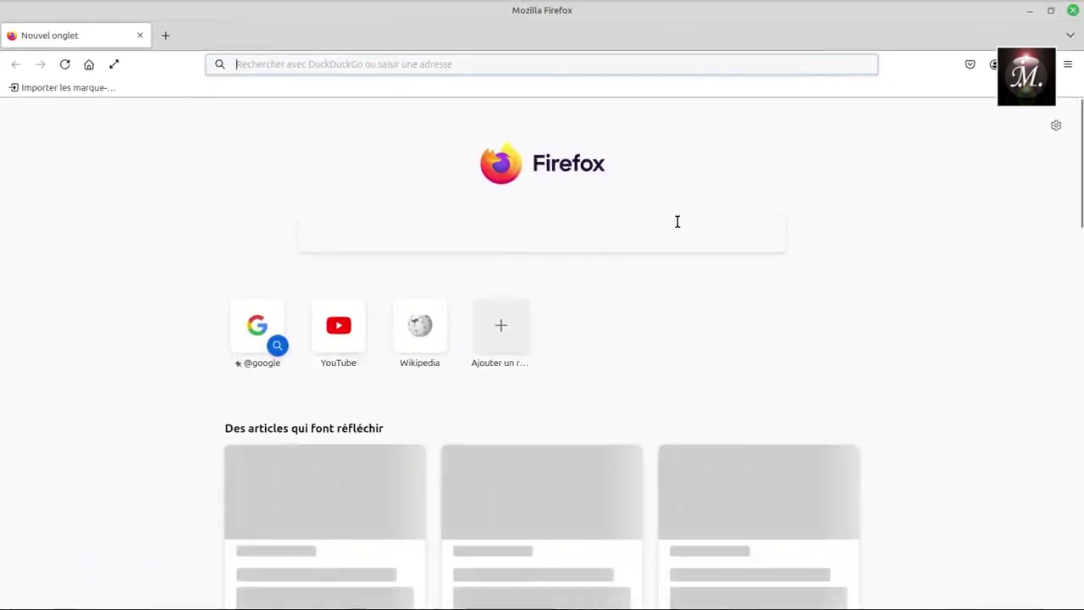
click(361, 341)
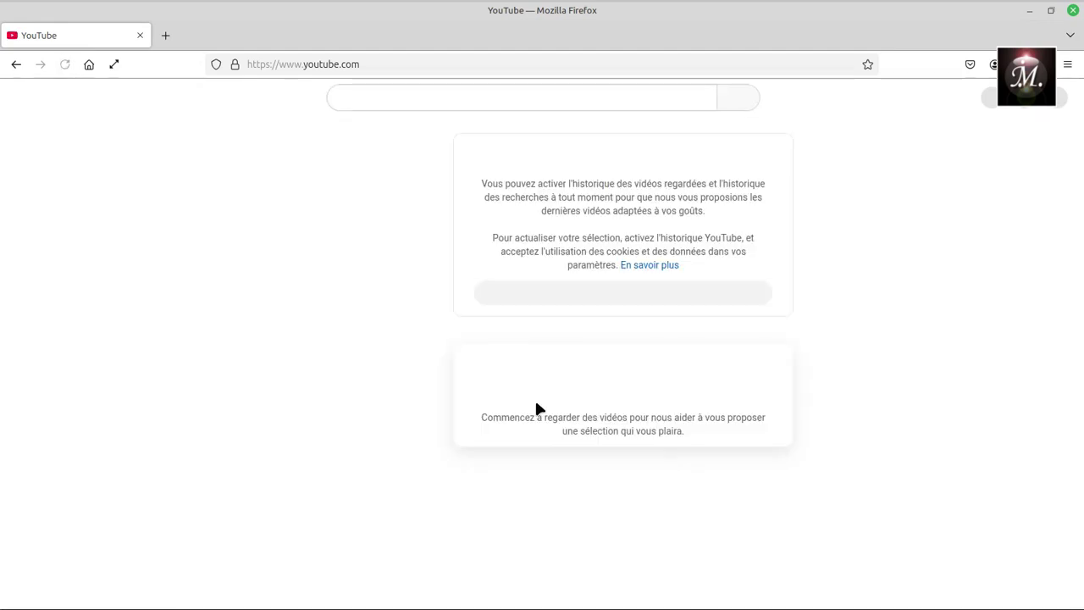
scroll(613, 498, down, 3)
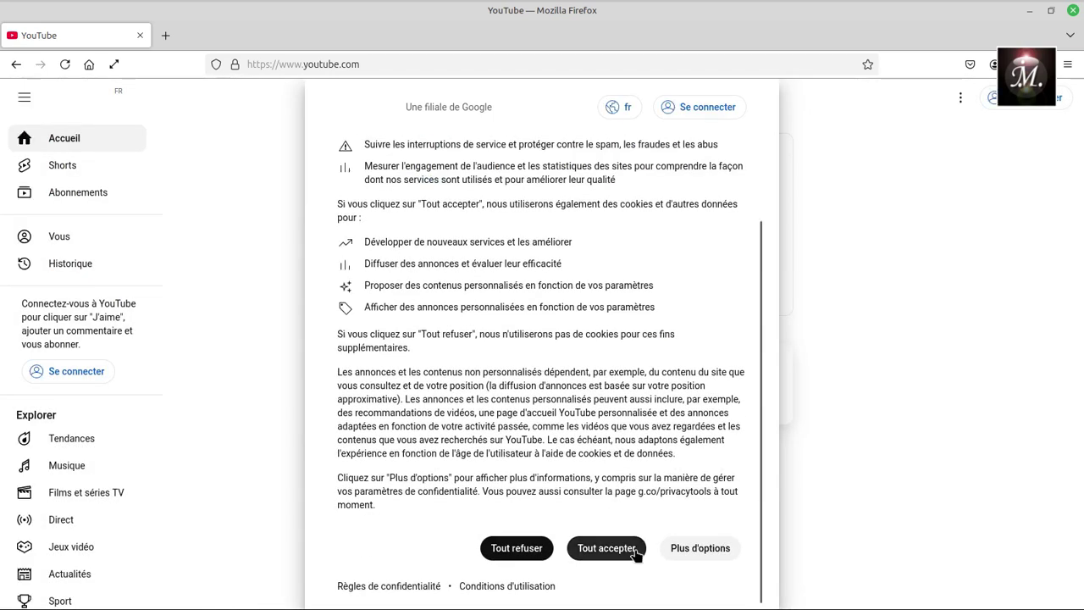
click(517, 549)
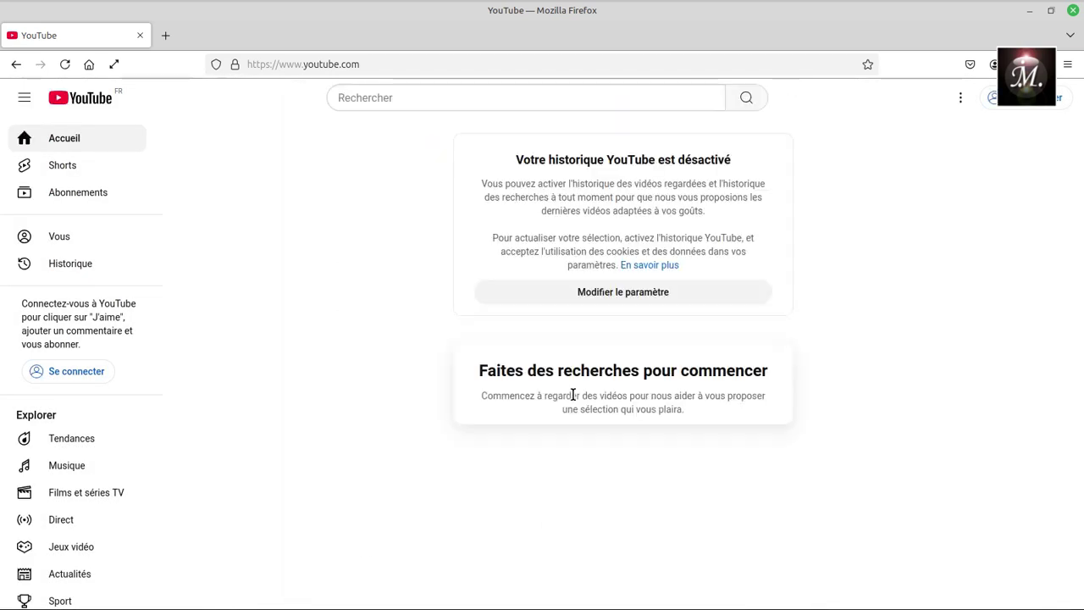
Search YouTube for "fails supercar" and play the video Expensive Supercar Fails Caught on Camera muted.
click(453, 95)
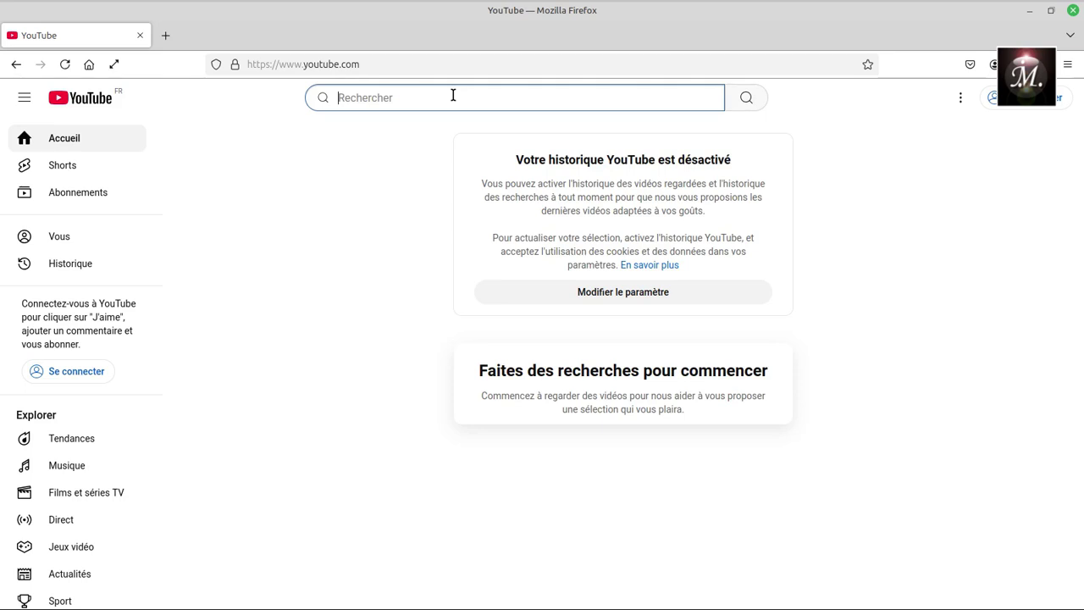
text(fails)
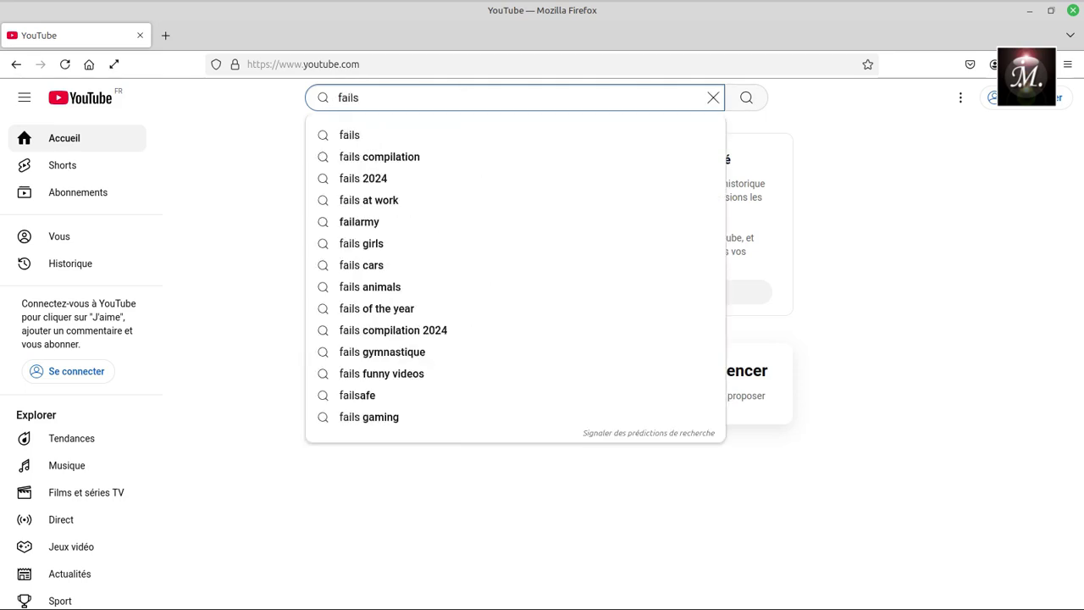
text( sup)
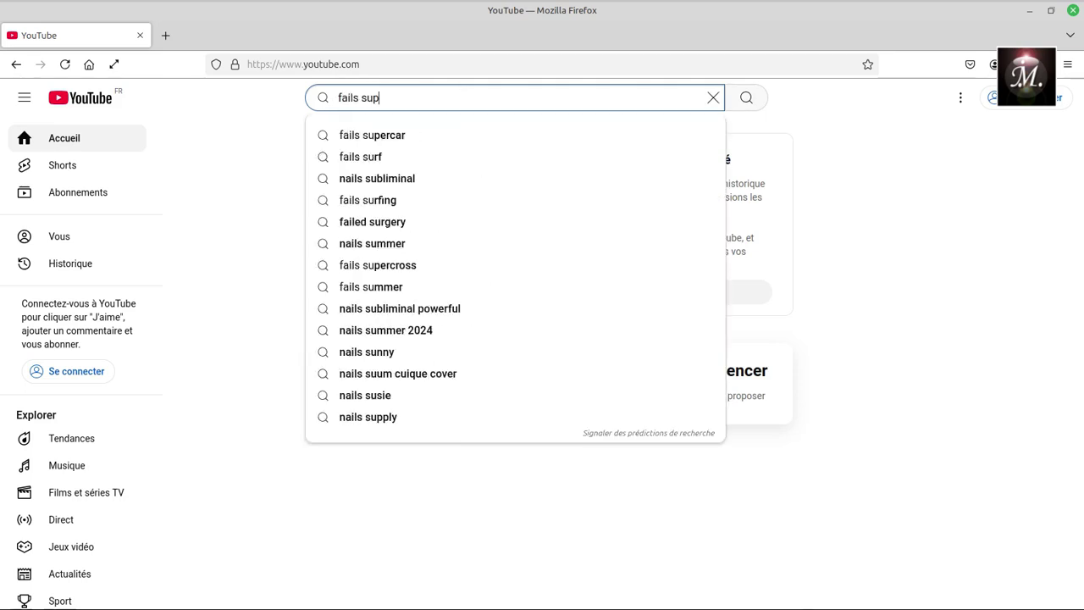
text(ercar)
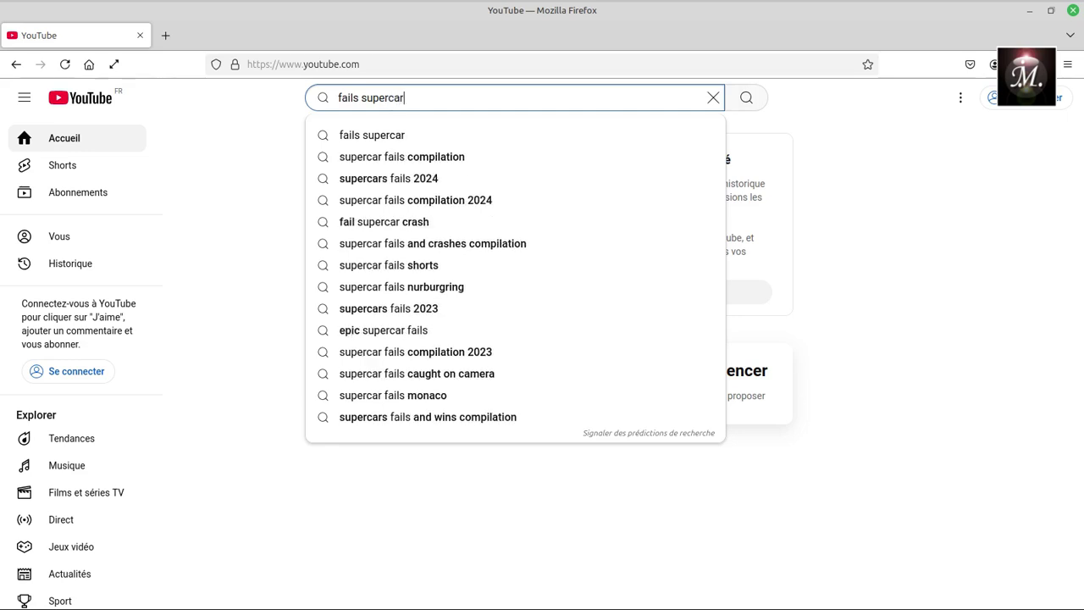
key(Return)
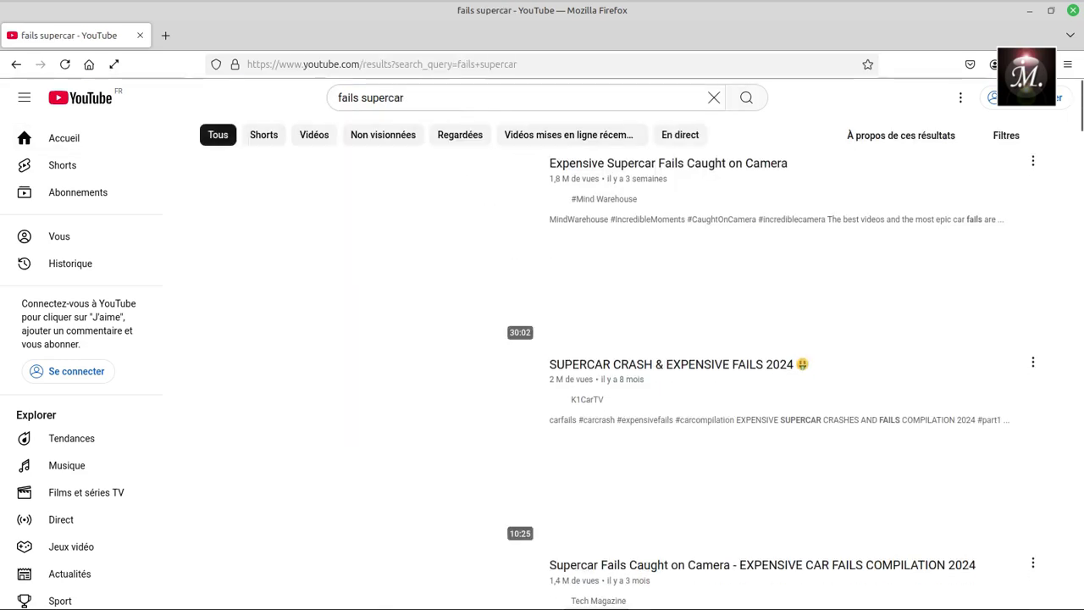
click(442, 304)
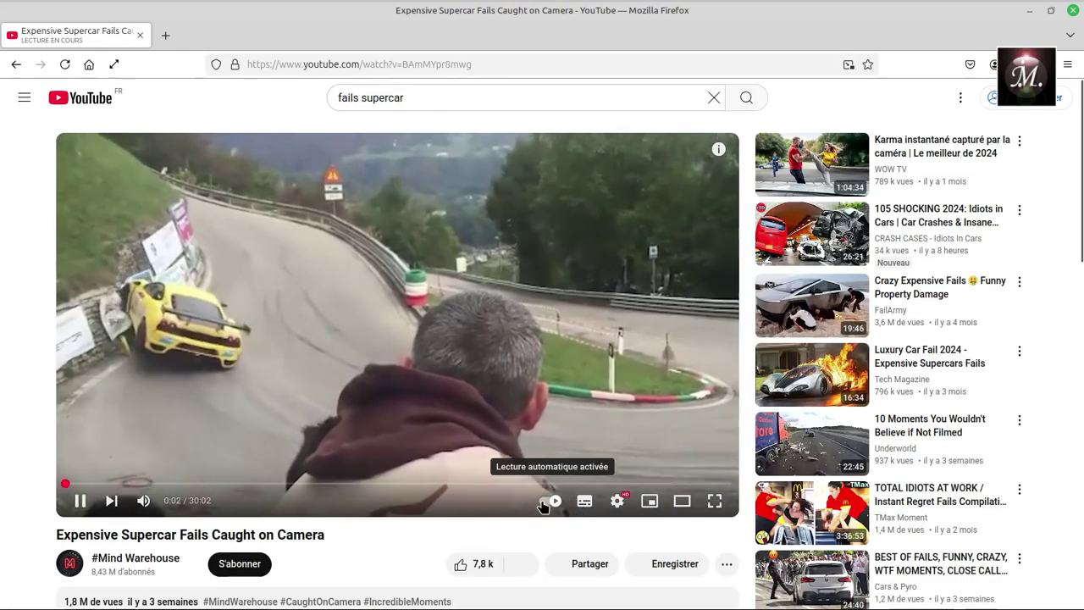
click(145, 501)
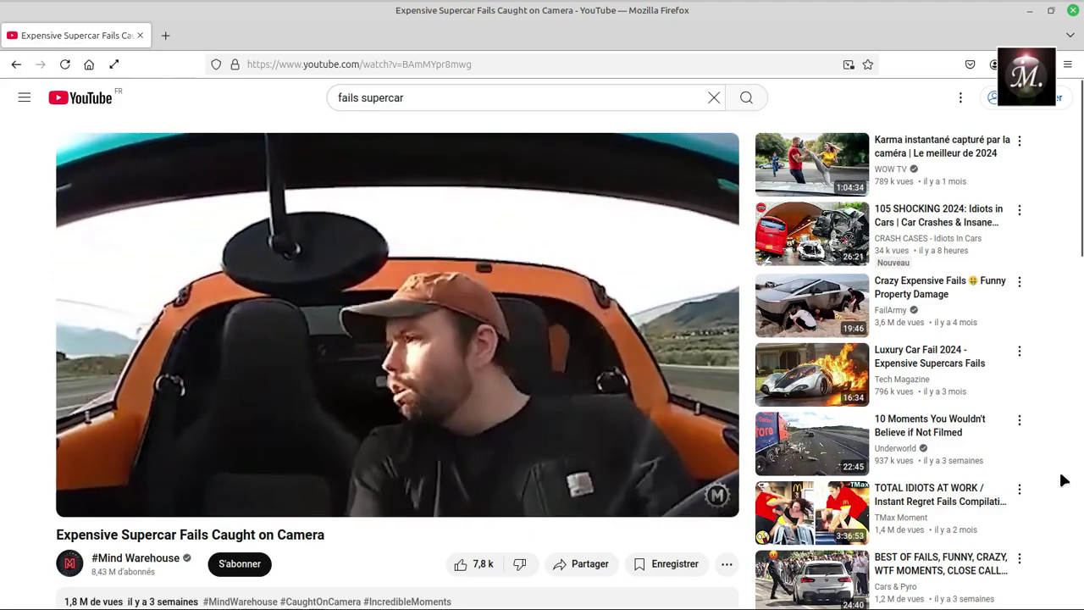
On the next workspace, launch the video downloader and move its window to the middle of the desktop.
key(ctrl+alt+Right)
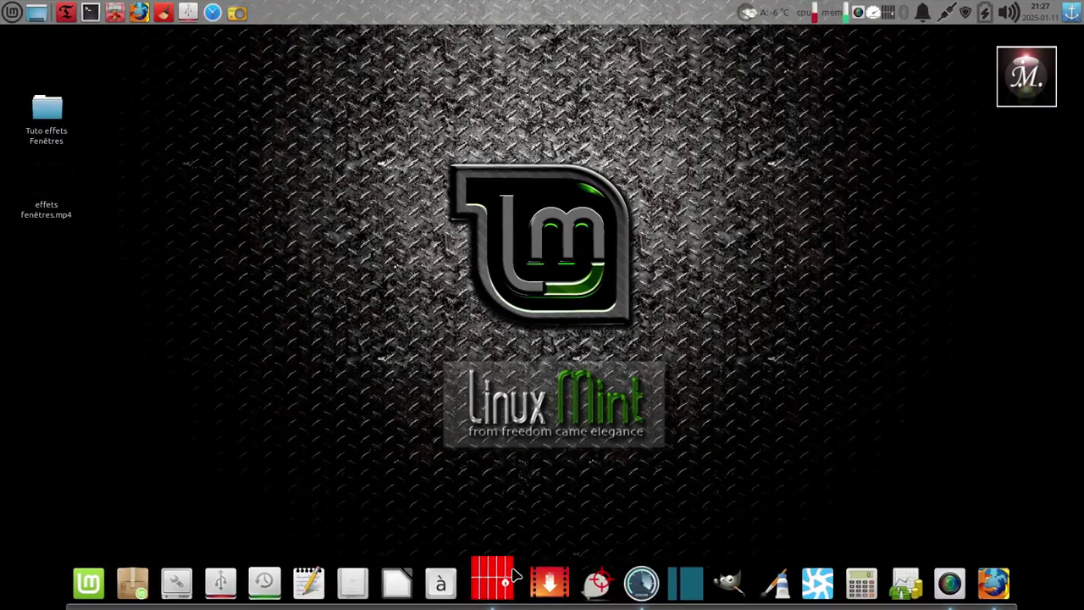
click(544, 579)
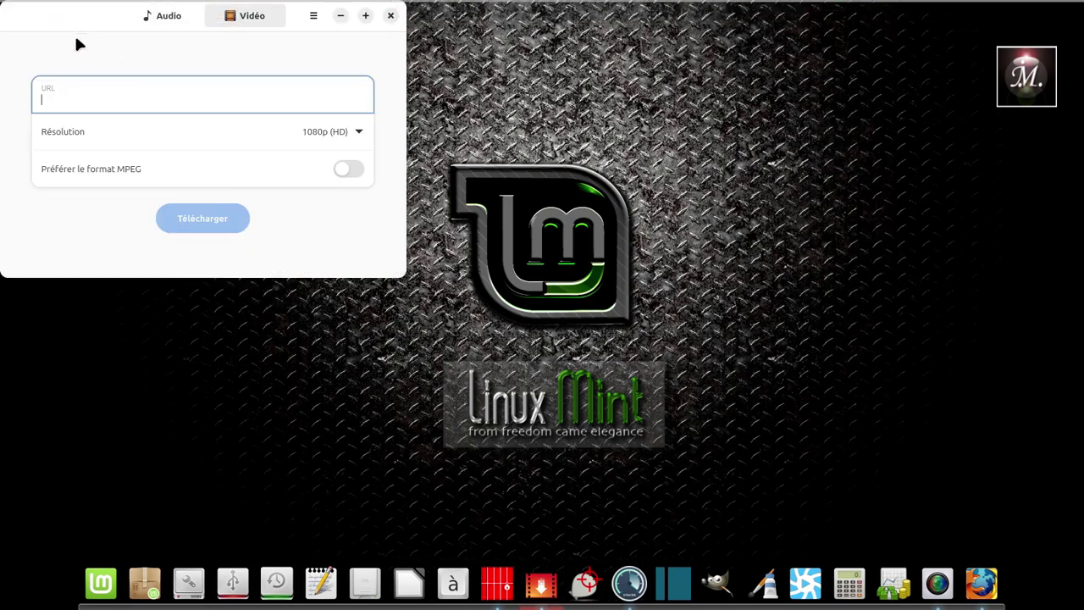
drag(22, 16, 355, 176)
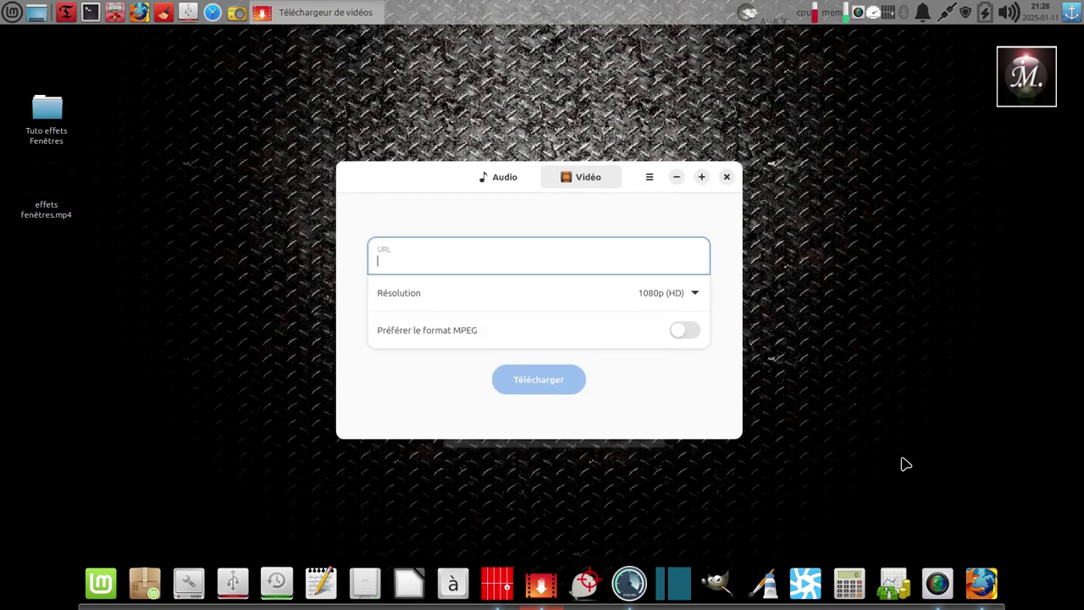
On the following workspace, launch GIMP and restore its window from the maximized state.
key(ctrl+alt+Right)
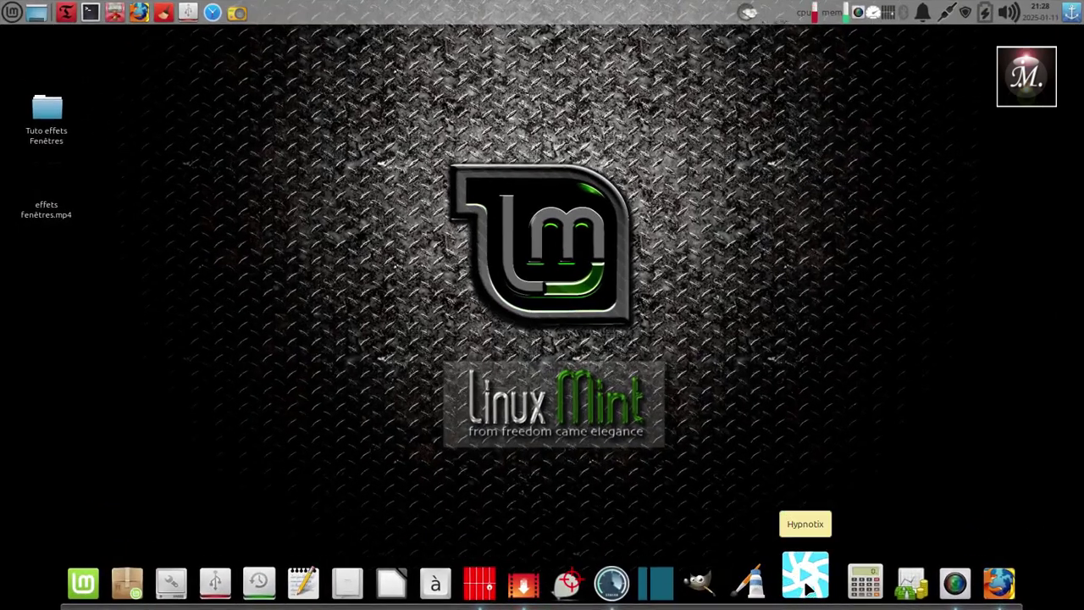
click(716, 575)
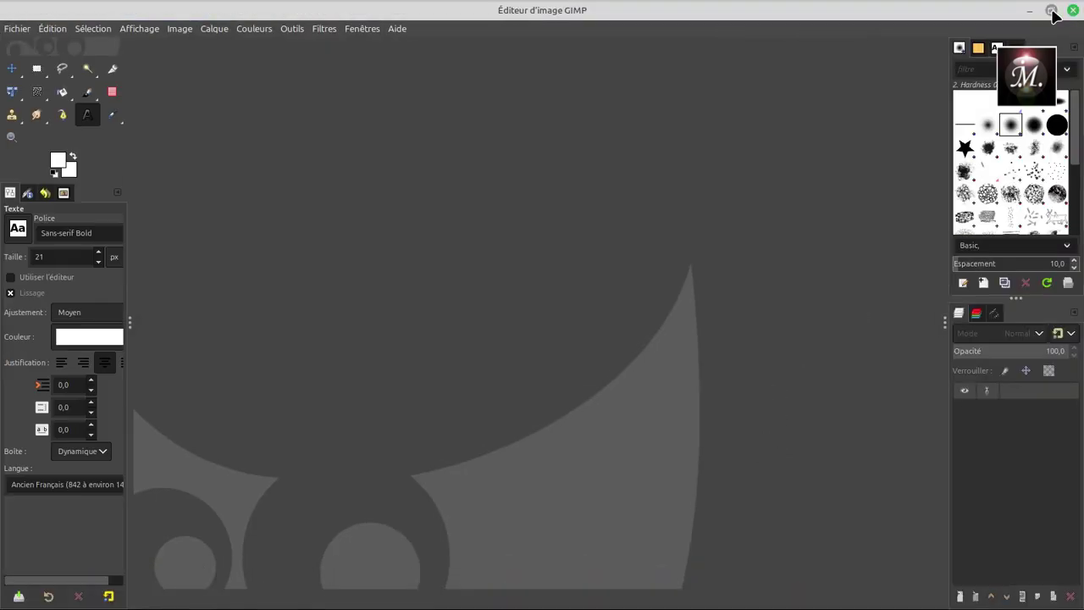
click(1052, 11)
Move the GIMP window clear of the panel, reduce its width and place it in the middle of the desktop.
mouse_move(821, 12)
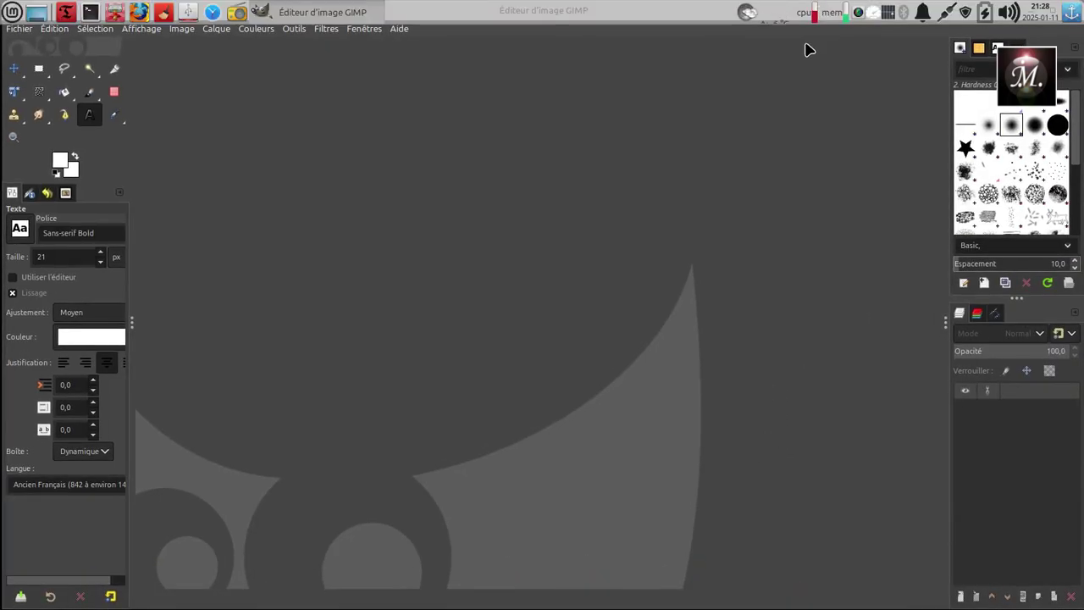
drag(801, 9, 770, 395)
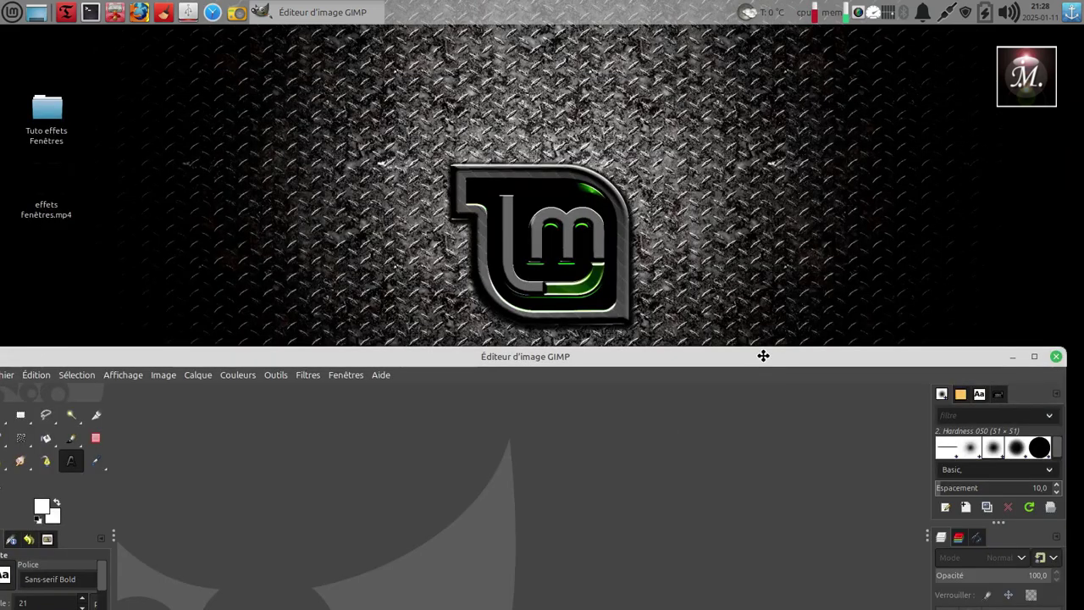
drag(763, 355, 726, 144)
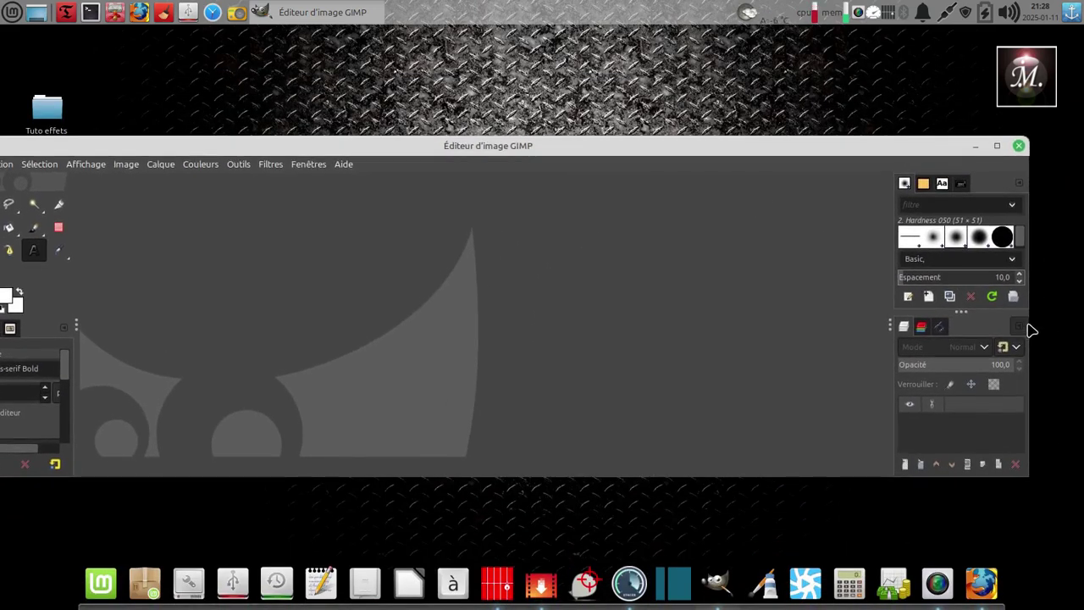
drag(1024, 321, 546, 293)
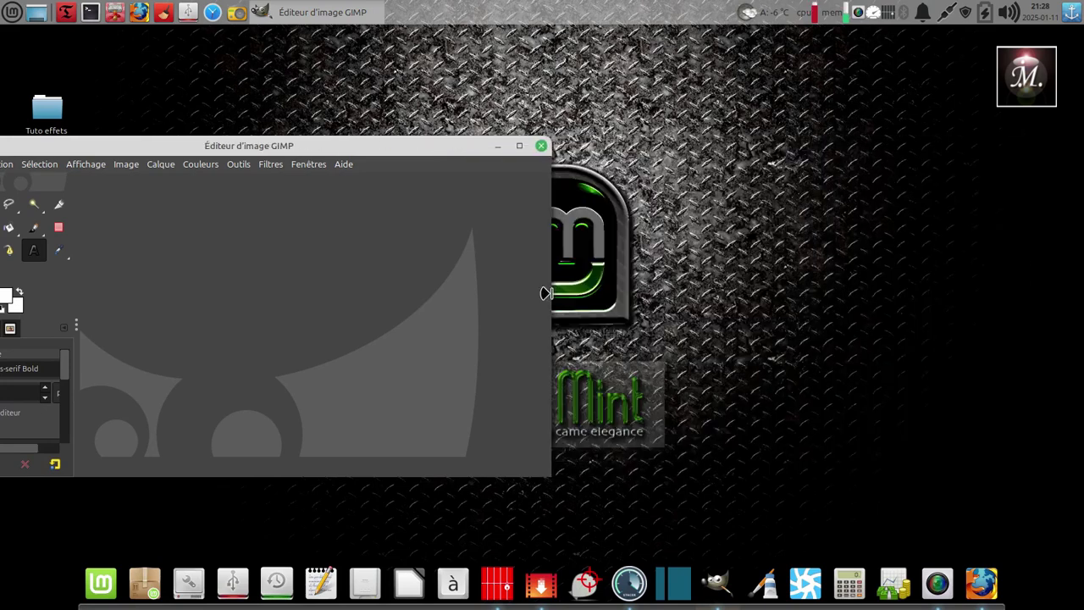
drag(214, 147, 536, 134)
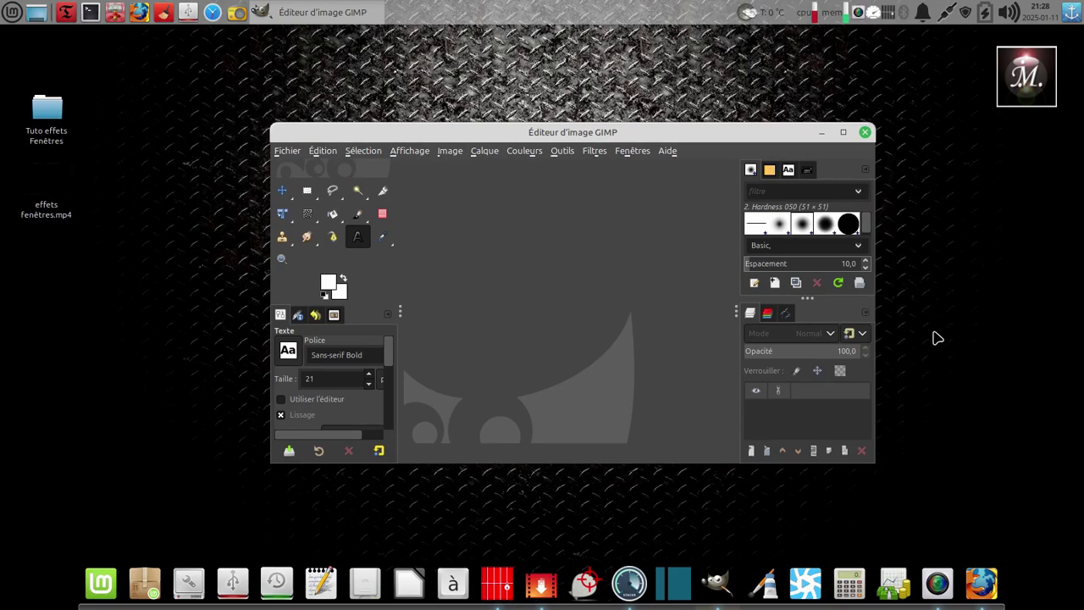
Rotate the desktop cube back and forth to view the open windows in 3D across the workspaces.
key(alt+Tab)
key(alt+Tab)
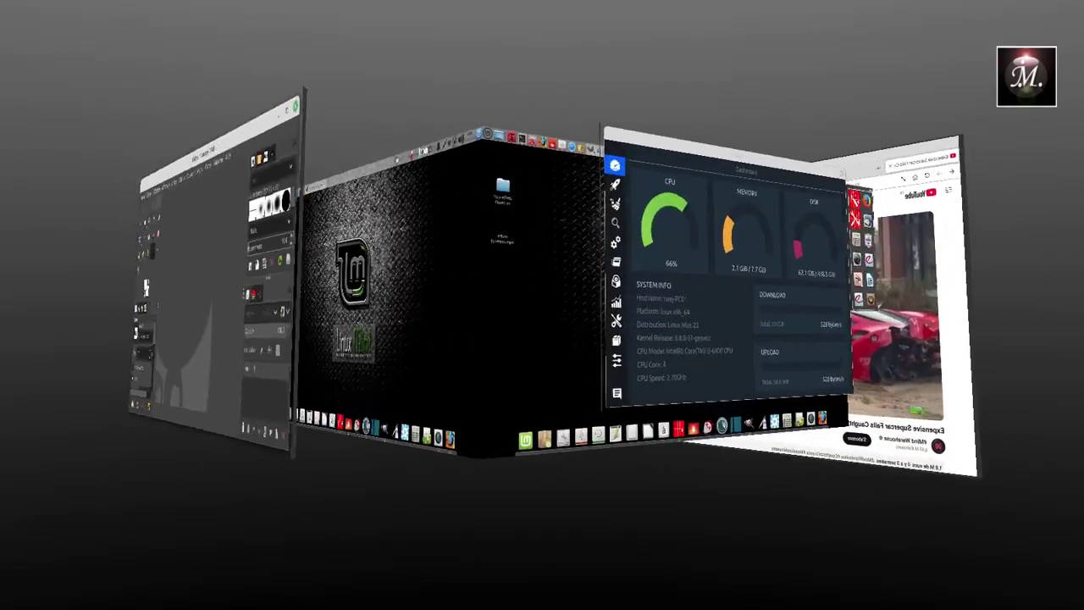
key(alt+Tab)
key(alt+shift+Tab)
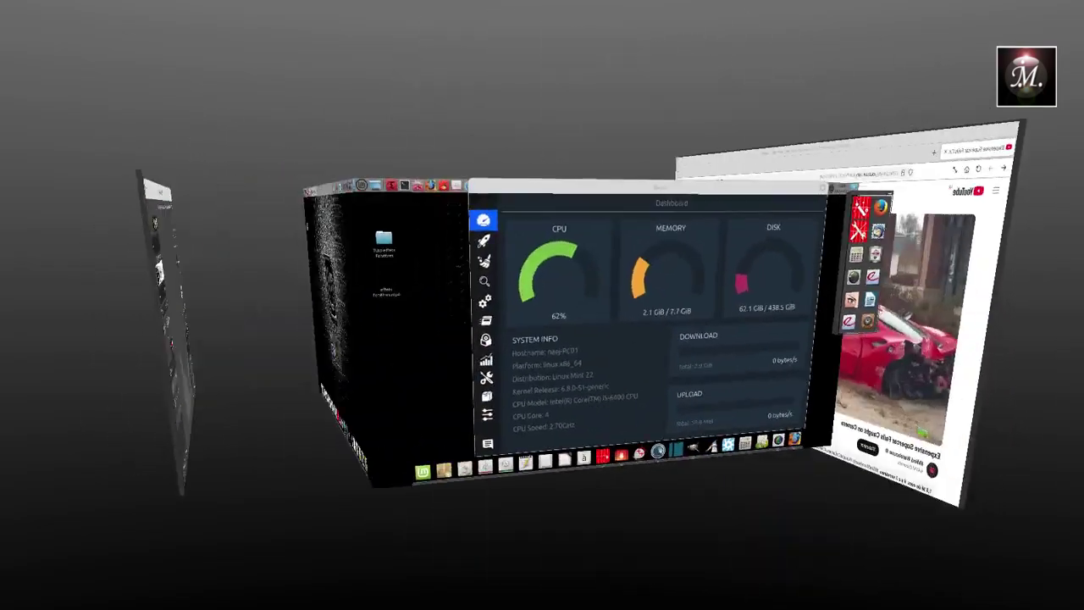
key(alt+Tab)
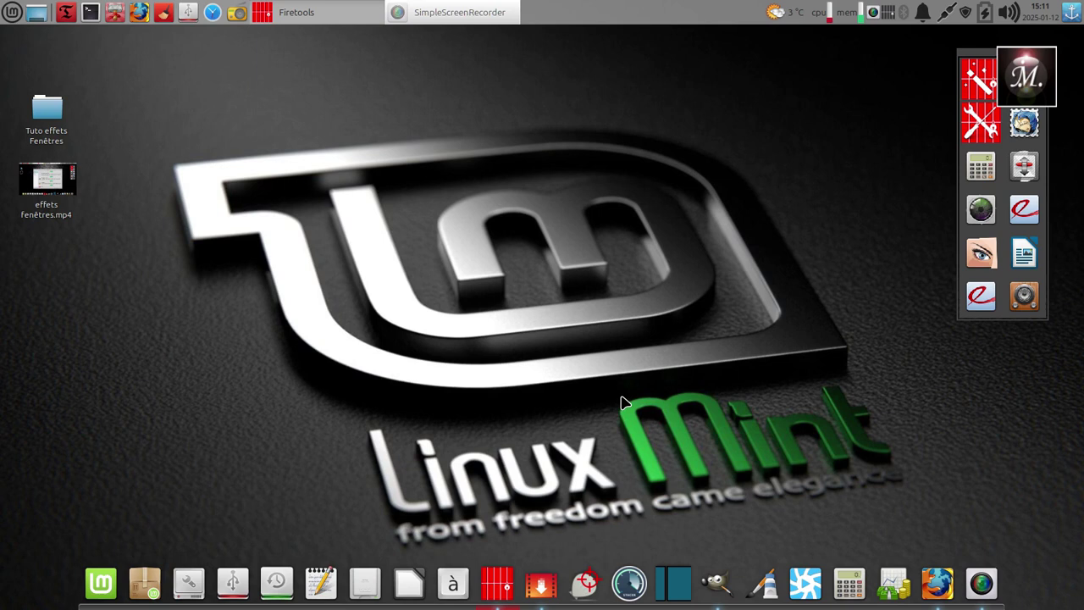
Search the applications for "compiz", launch CompizConfig Settings Manager and accept its caution notice.
click(11, 12)
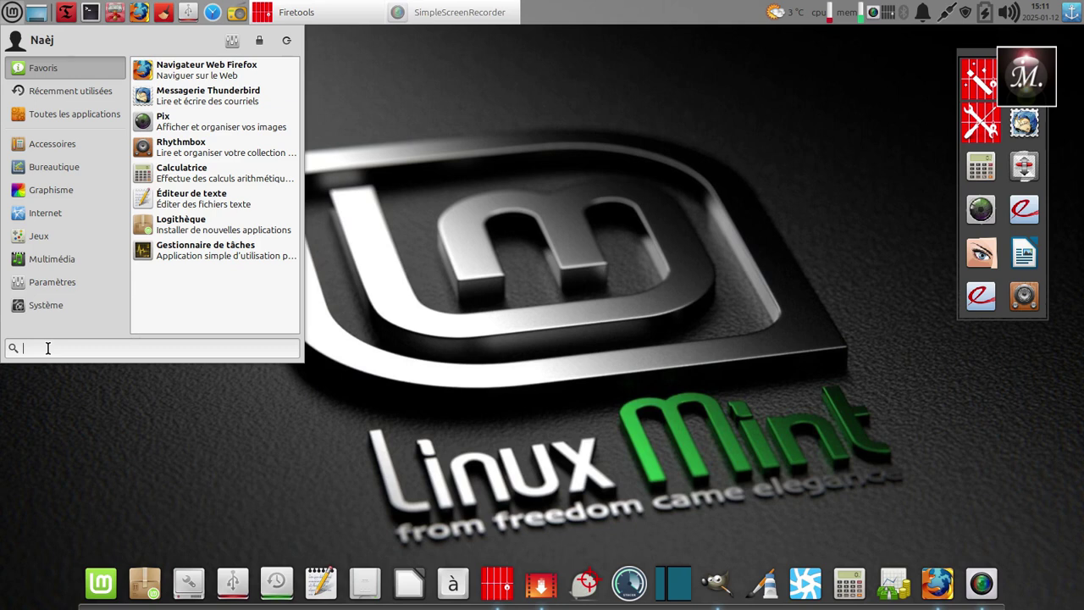
text(compiz)
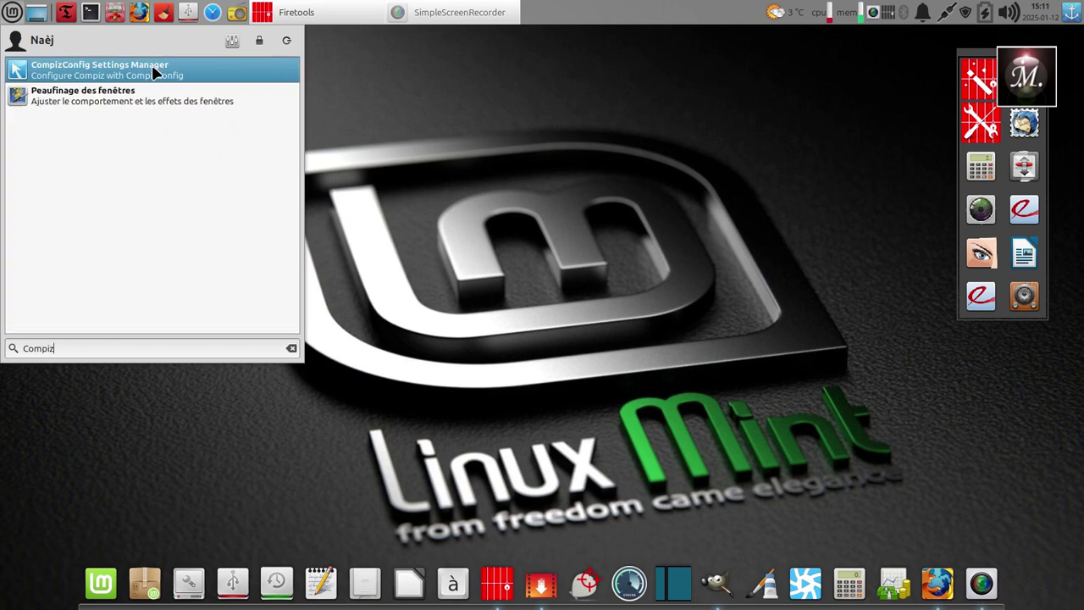
click(93, 78)
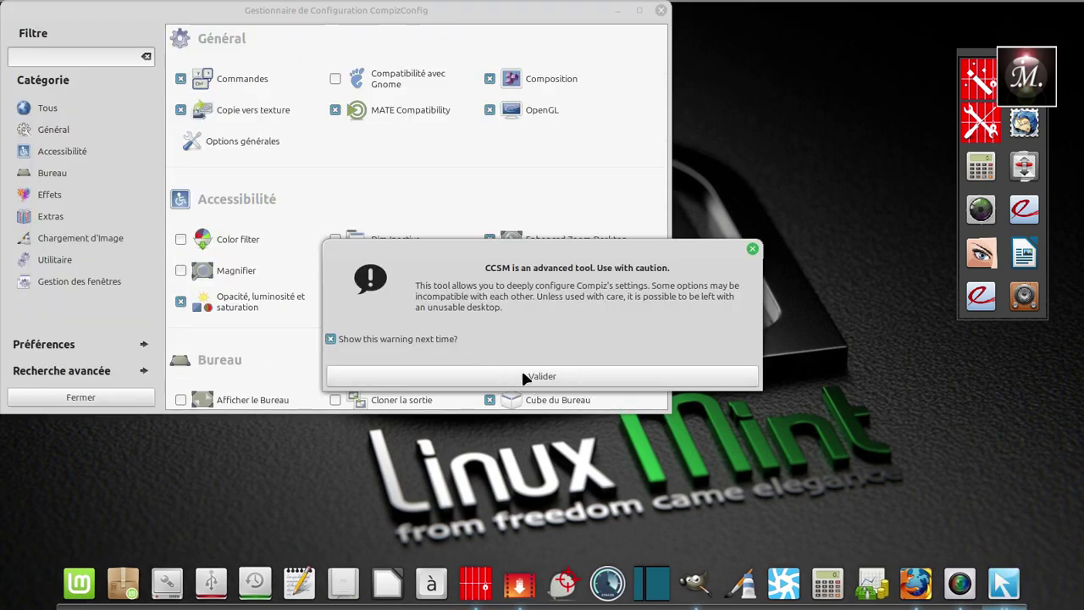
click(551, 379)
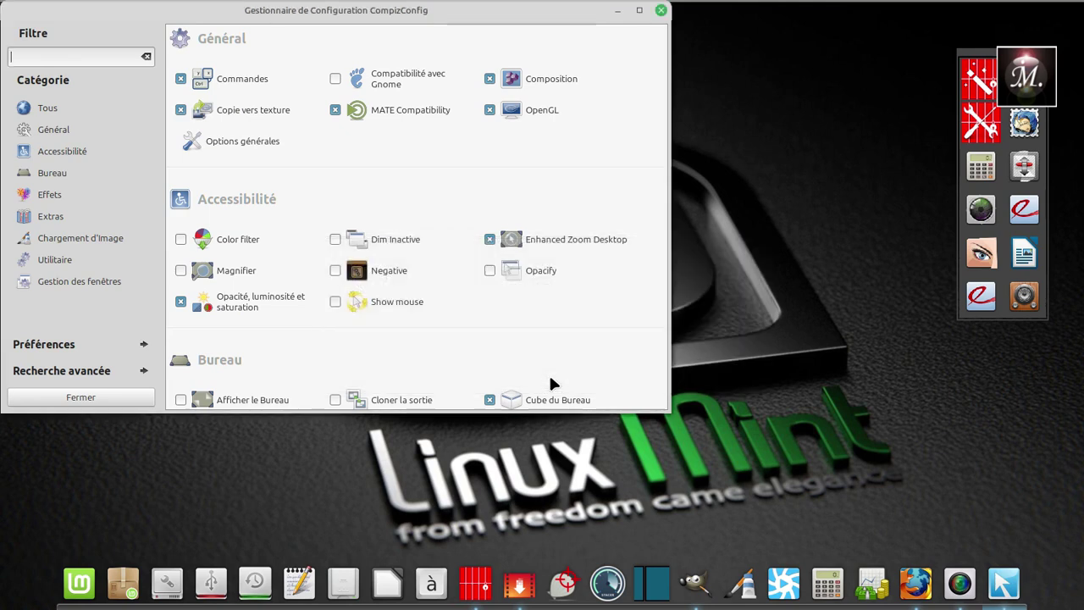
Review the Bureau and Effets plugins, including 3D Windows, and close CompizConfig Settings Manager.
scroll(420, 302, down, 3)
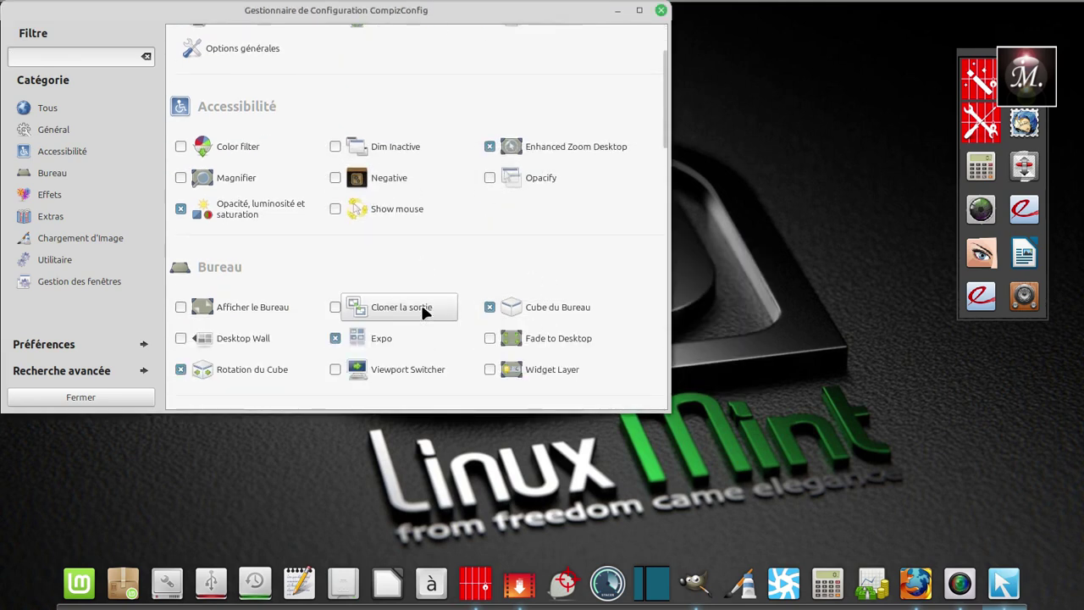
scroll(420, 302, down, 4)
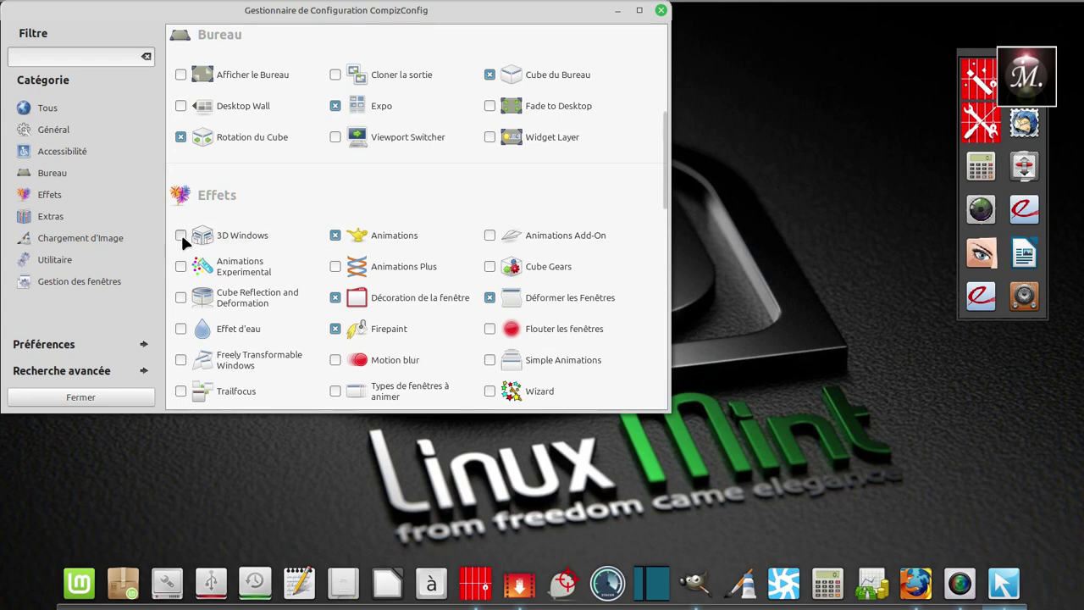
click(662, 12)
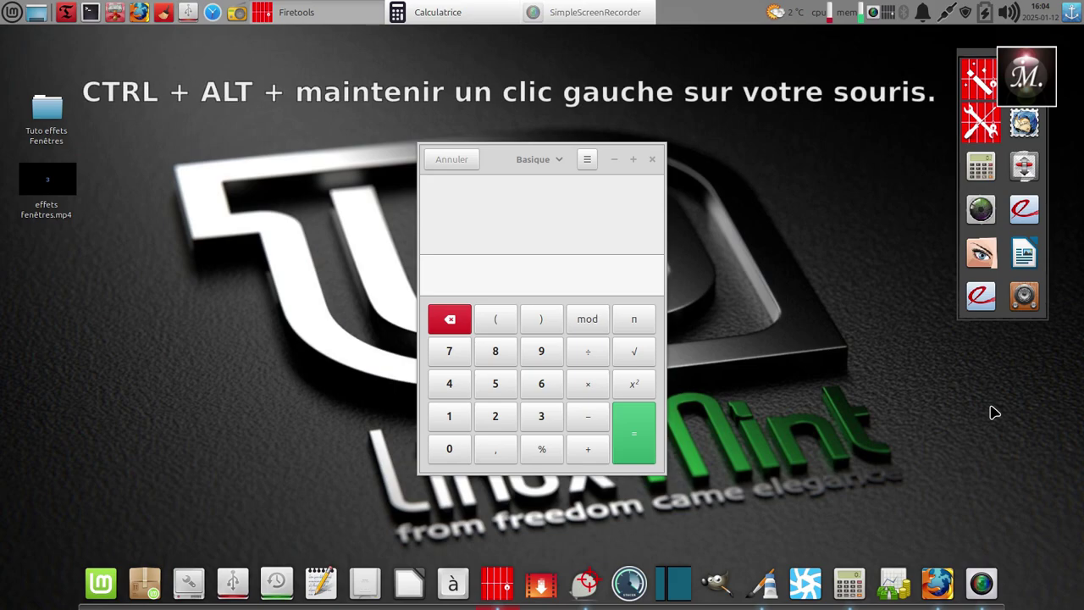
Rotate the desktop cube and start playback of the full-screen Salou walking tour video.
drag(995, 412, 864, 428)
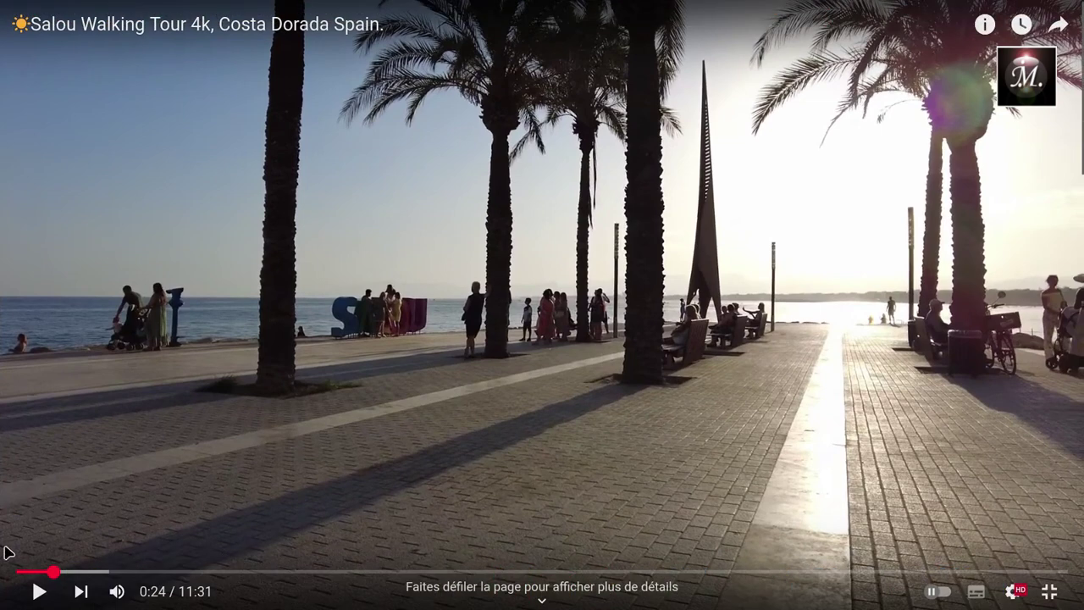
click(38, 593)
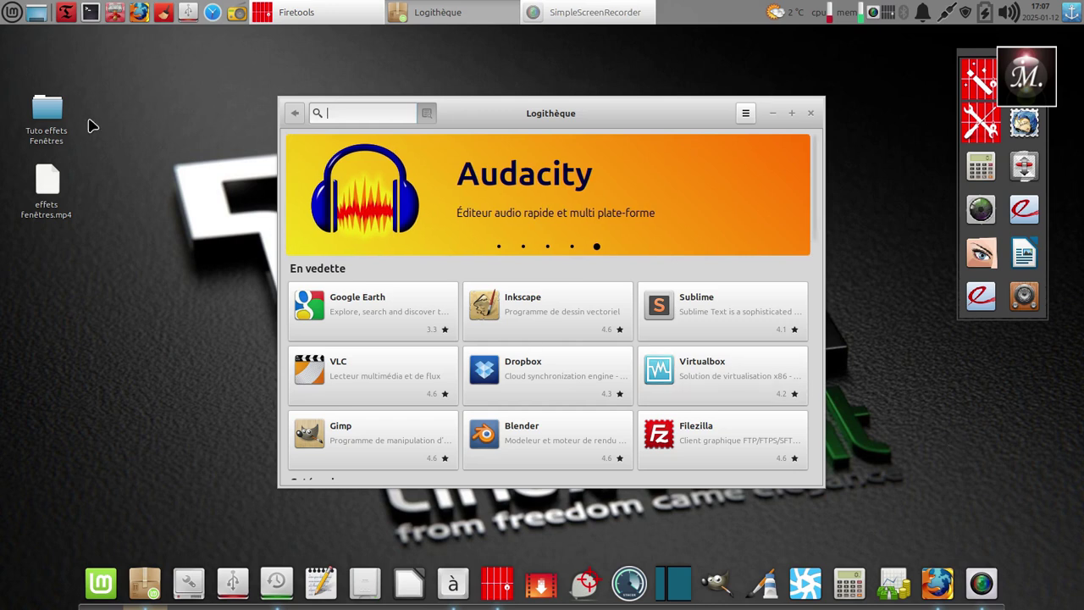
Search the applications for "comp", launch CompizConfig Settings Manager and accept its caution notice.
click(12, 14)
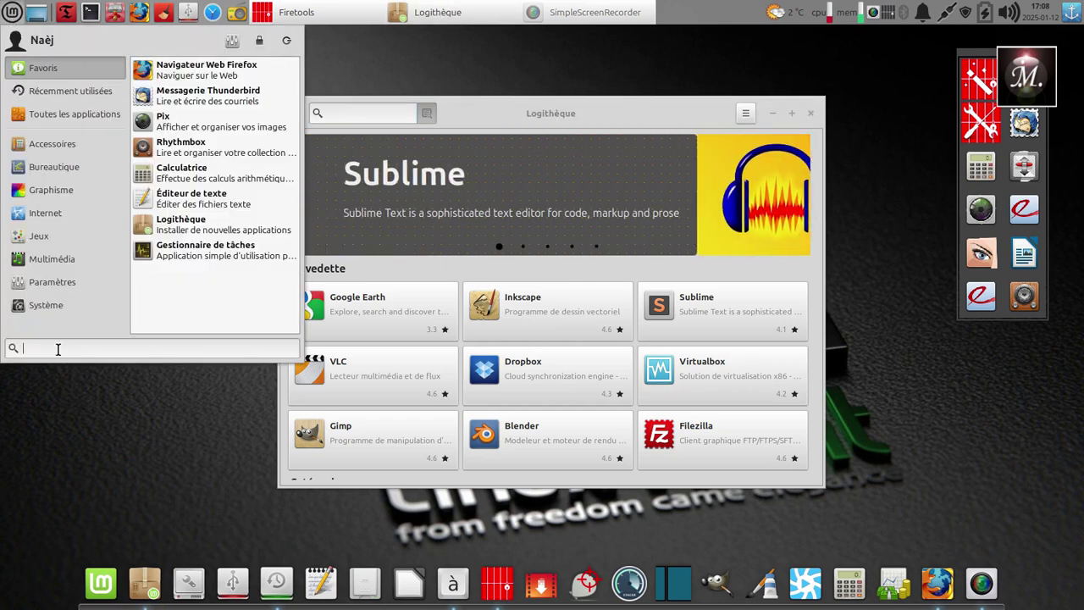
text(comp)
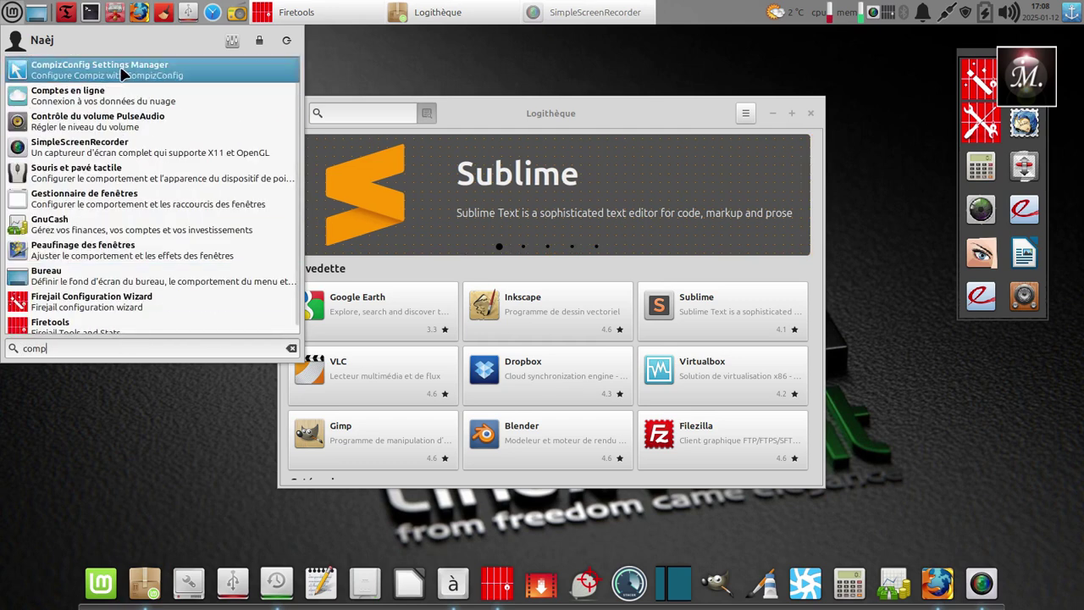
click(92, 70)
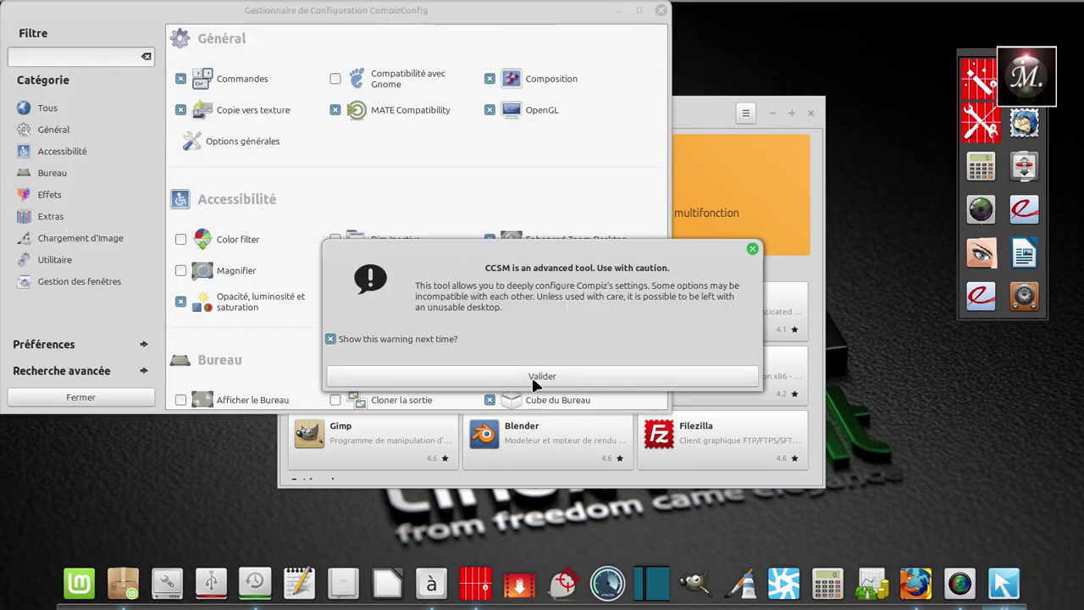
click(555, 374)
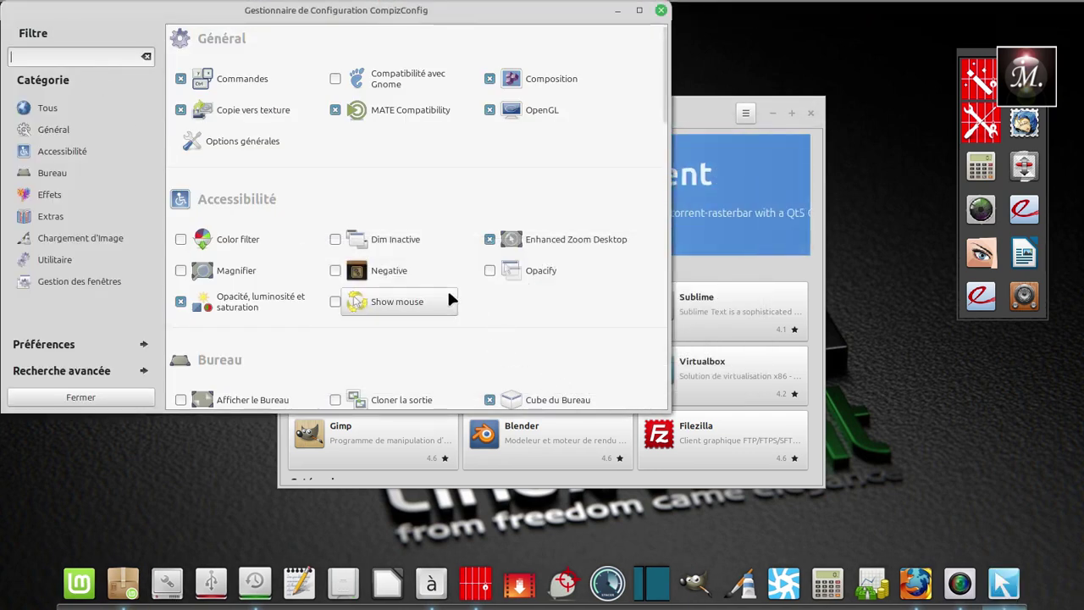
In the Effets plugins, disable 3D Windows and enable Cube Reflection and Deformation, and close CompizConfig Settings Manager.
scroll(448, 288, down, 5)
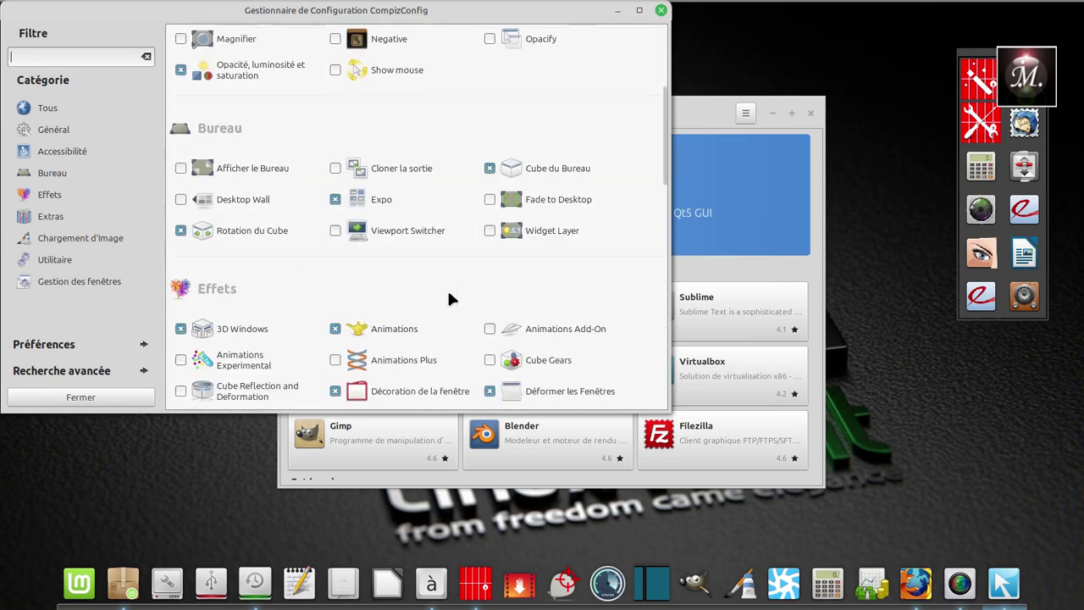
scroll(447, 288, down, 1)
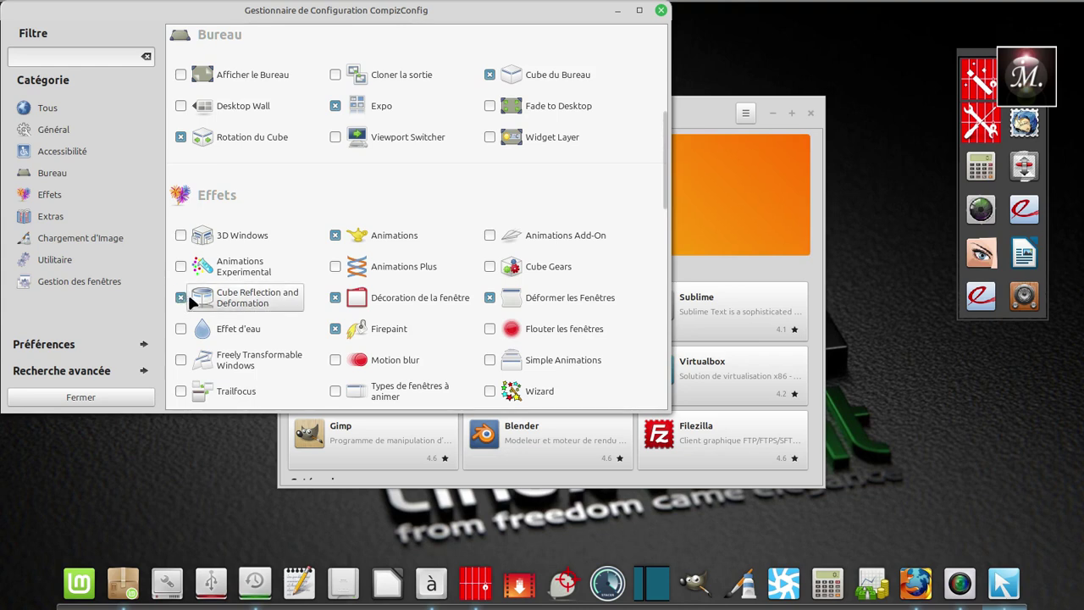
click(661, 11)
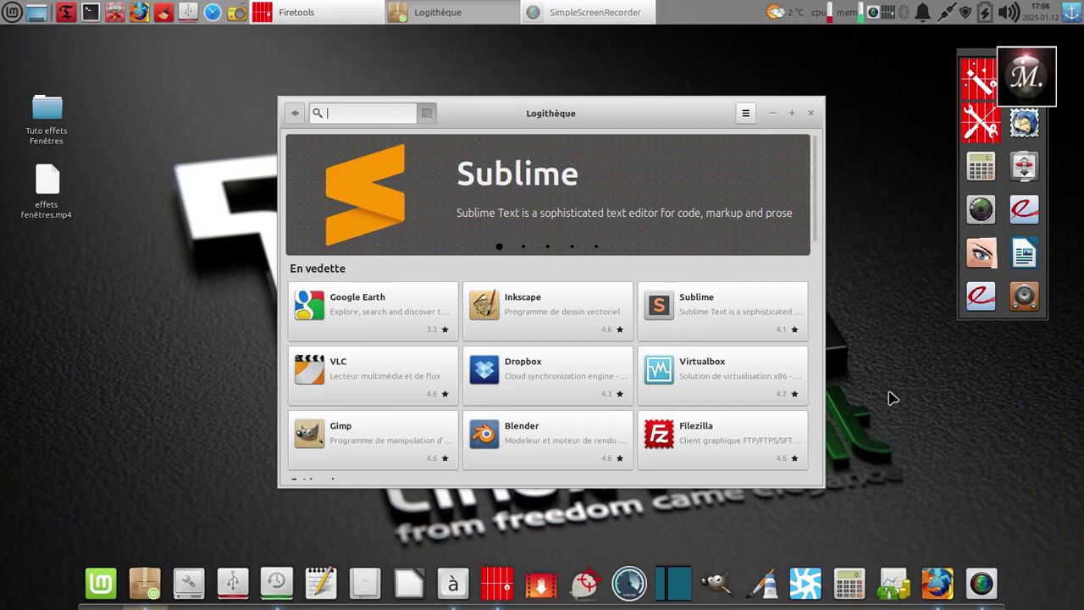
On the next workspace, play the Beverly Hills YouTube video at reduced volume in full screen, and exit full screen.
key(ctrl+alt+Right)
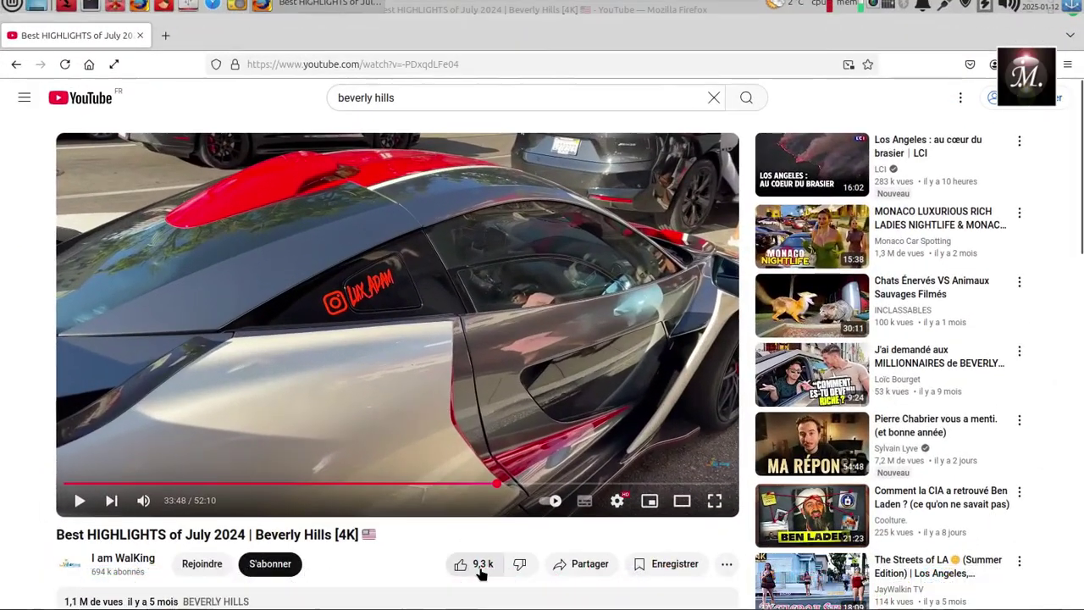
click(76, 502)
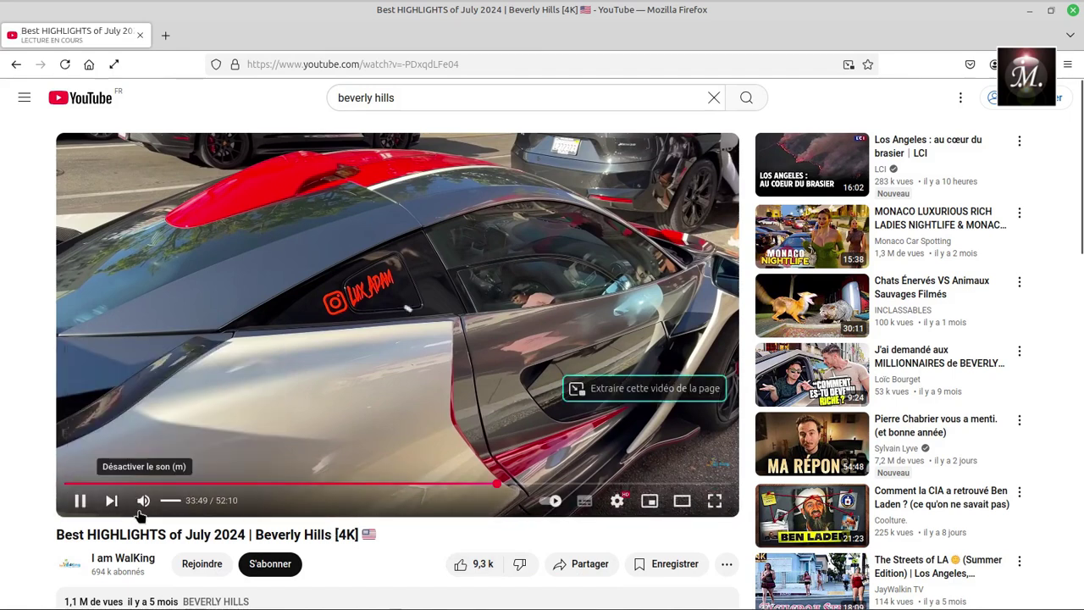
click(175, 506)
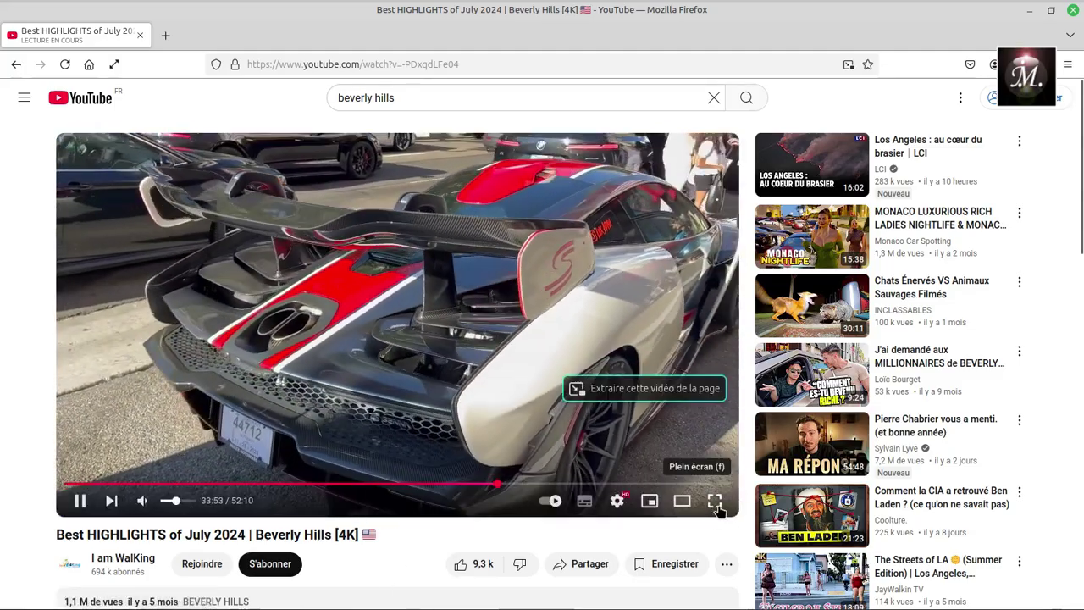
click(714, 501)
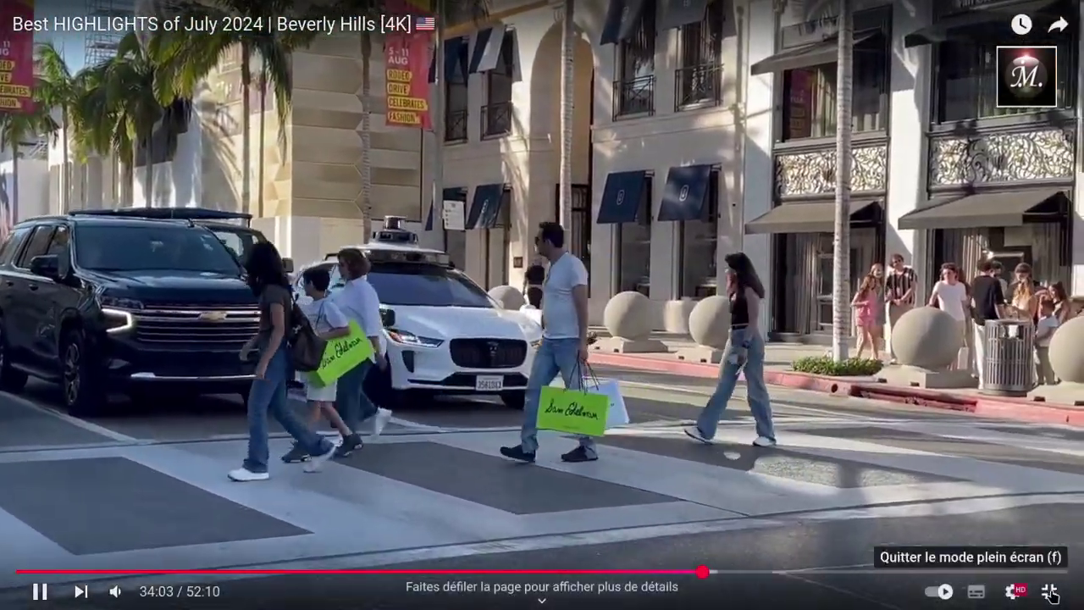
click(1050, 594)
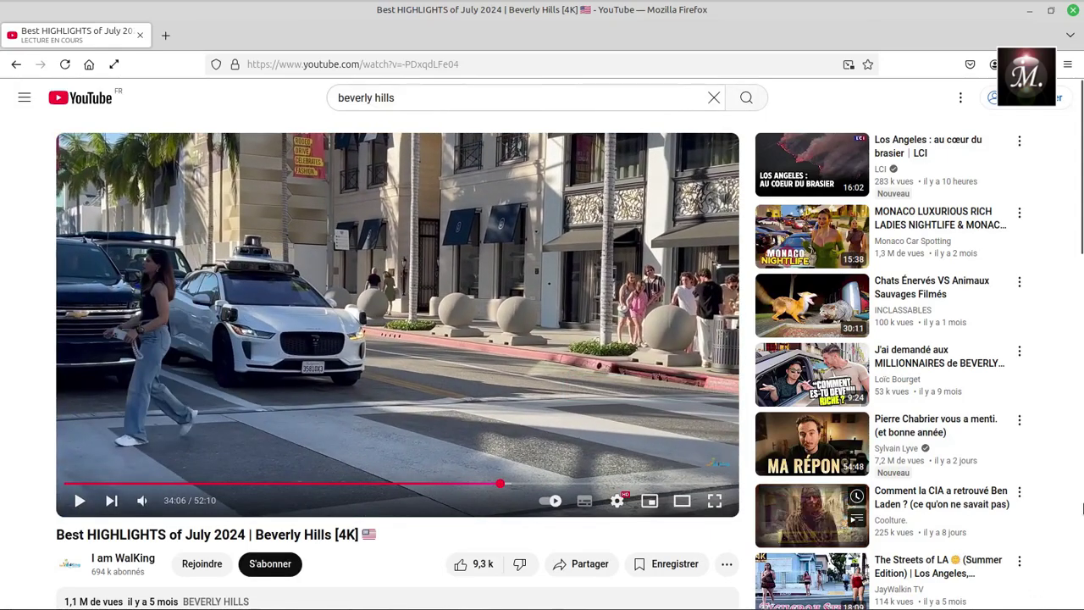
Rotate the desktop through the next three workspaces to view the cylinder deformation with its open windows.
key(ctrl+alt+Right)
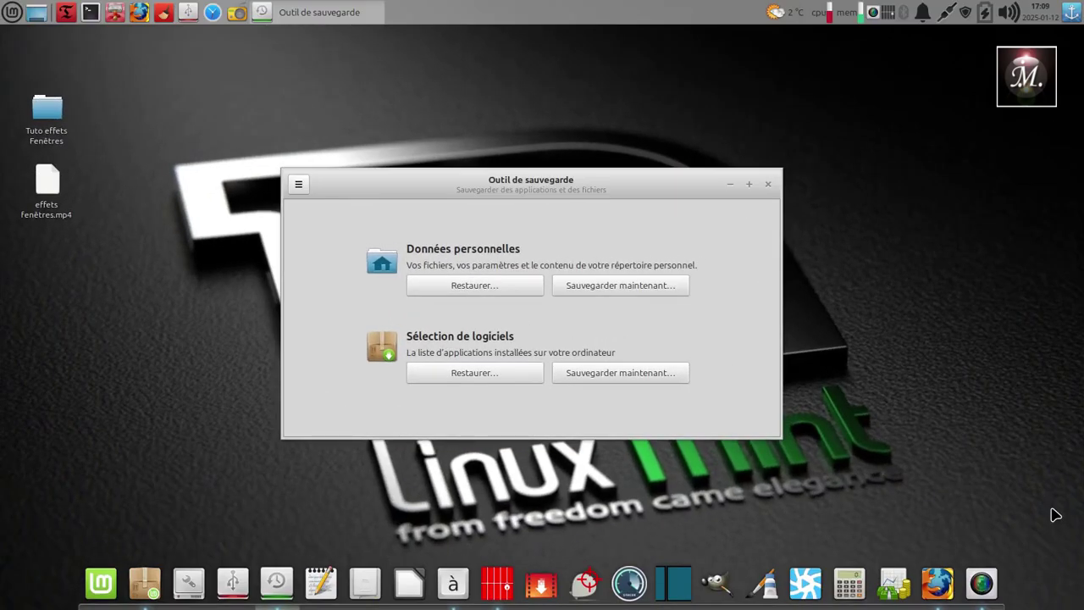
key(ctrl+alt+Right)
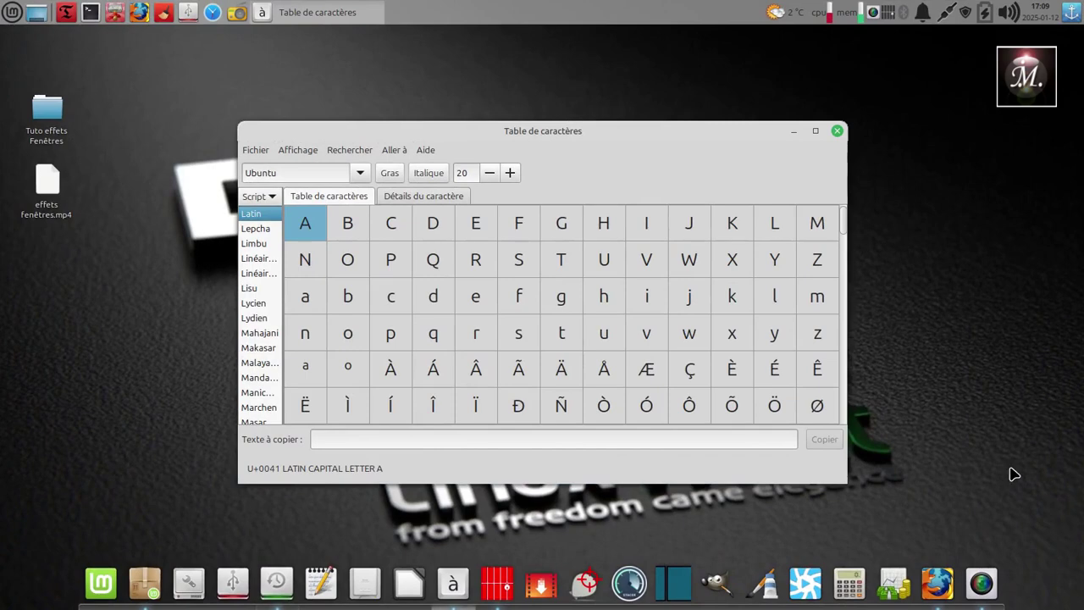
key(ctrl+alt+Right)
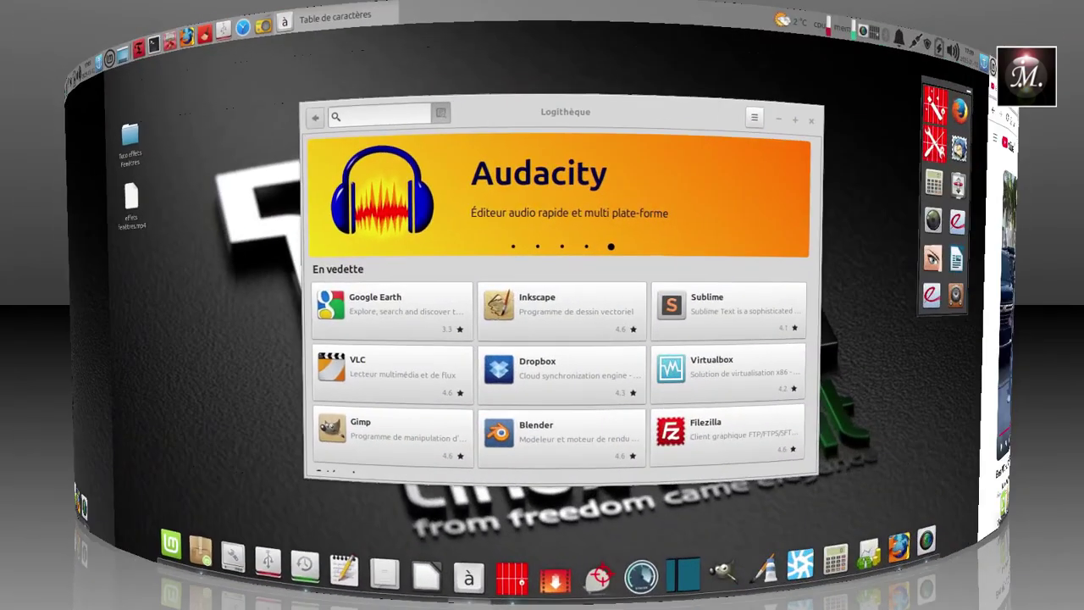